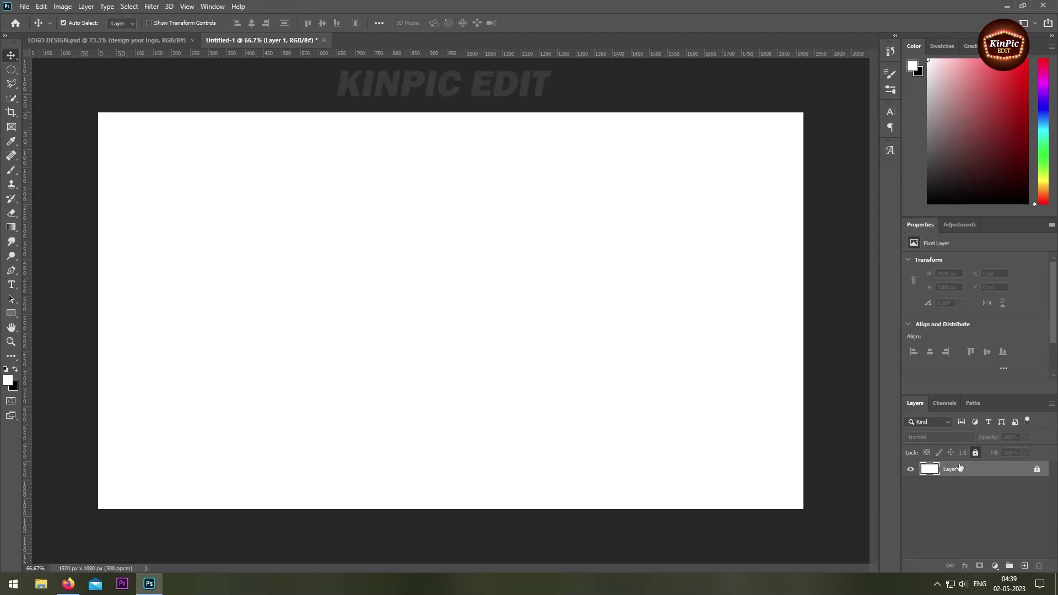
Step: Unlock the background into Layer 1 and add a Gradient Overlay layer style to it
left_click(1037, 472)
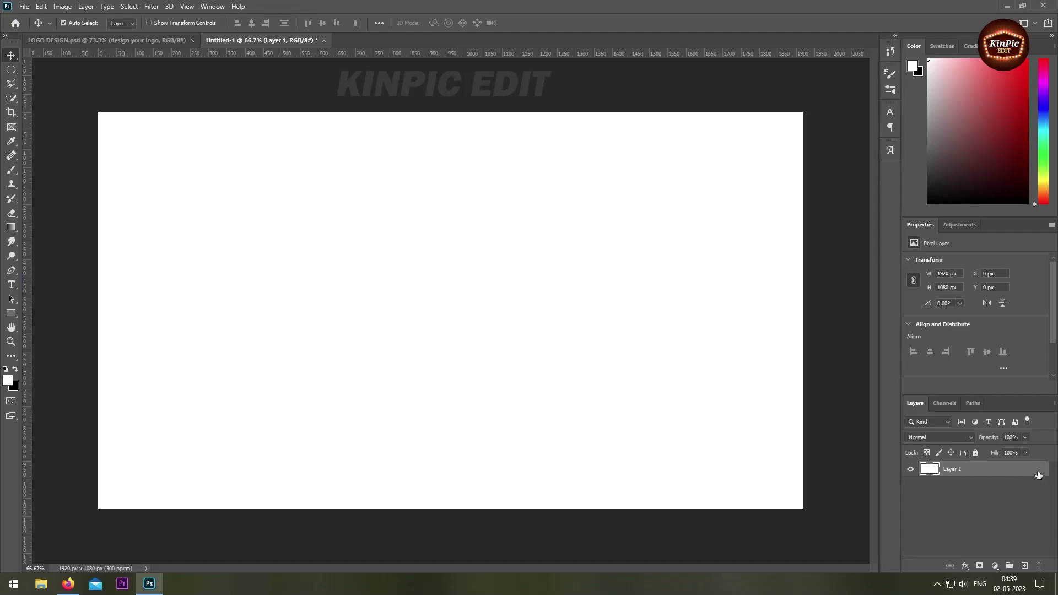
double_click(985, 476)
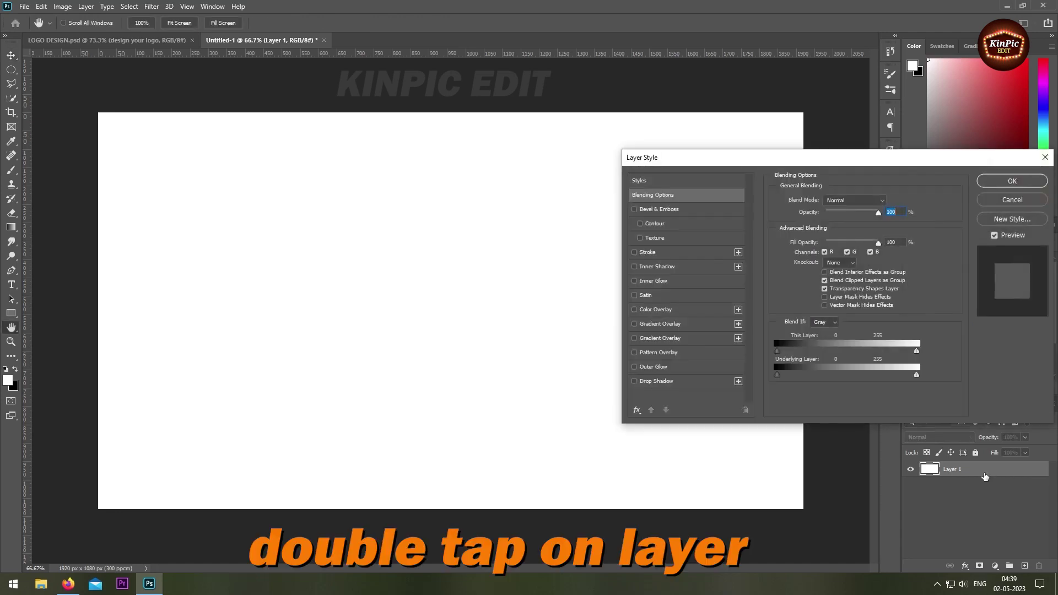
left_click(634, 340)
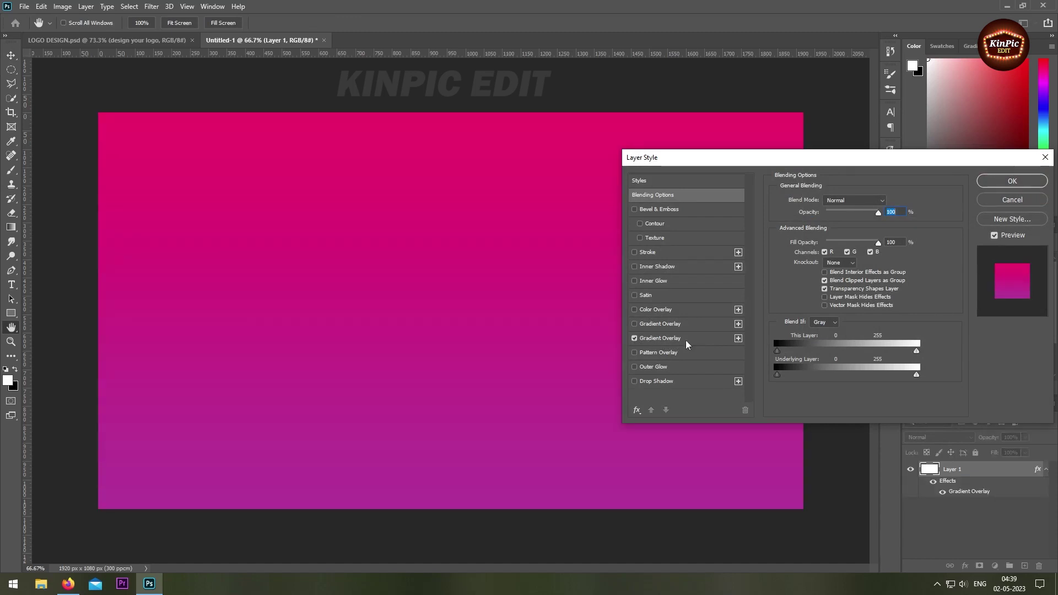
left_click(701, 338)
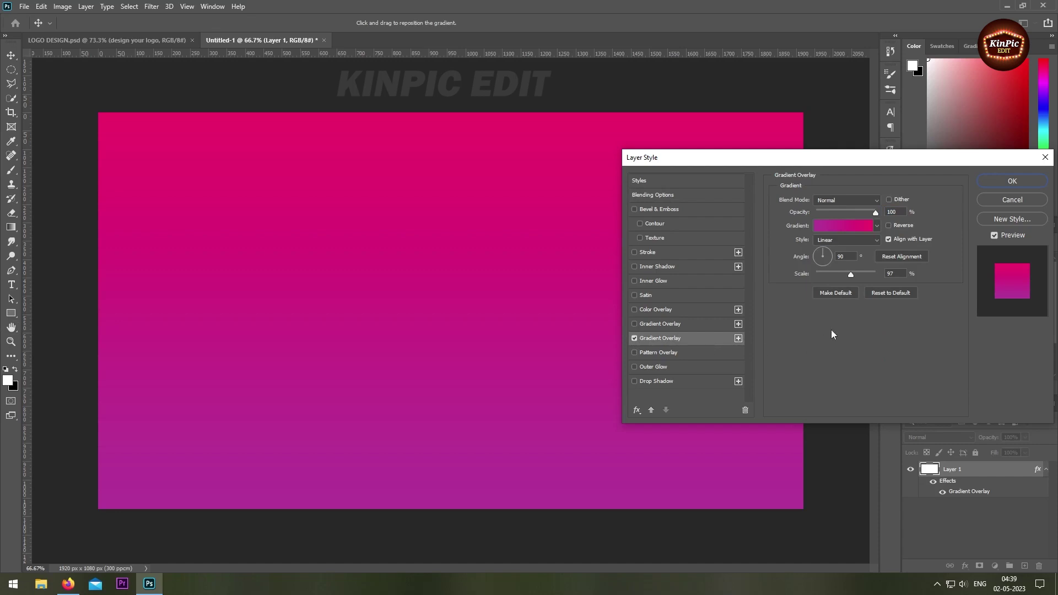
left_click(847, 228)
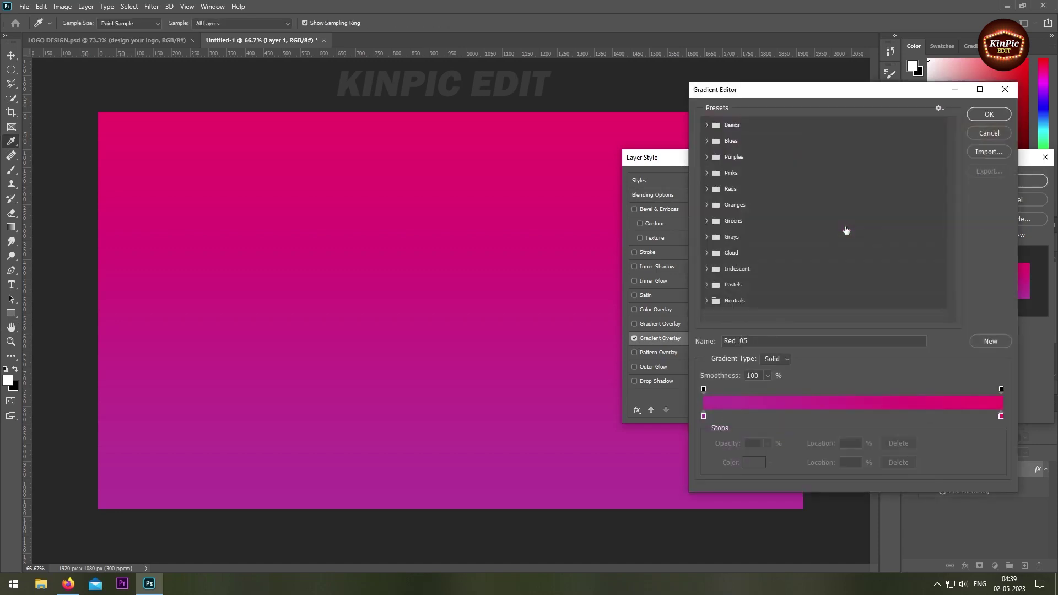
Step: Set the gradient's colour stops to yellow facd24 and red ef3d23, and accept it
left_click(704, 416)
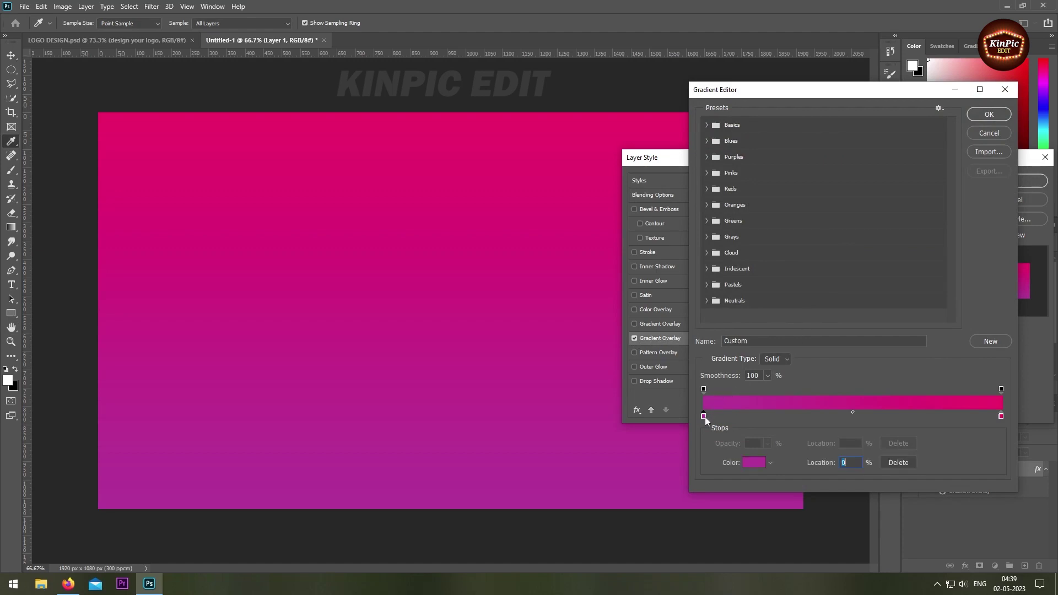
left_click(757, 463)
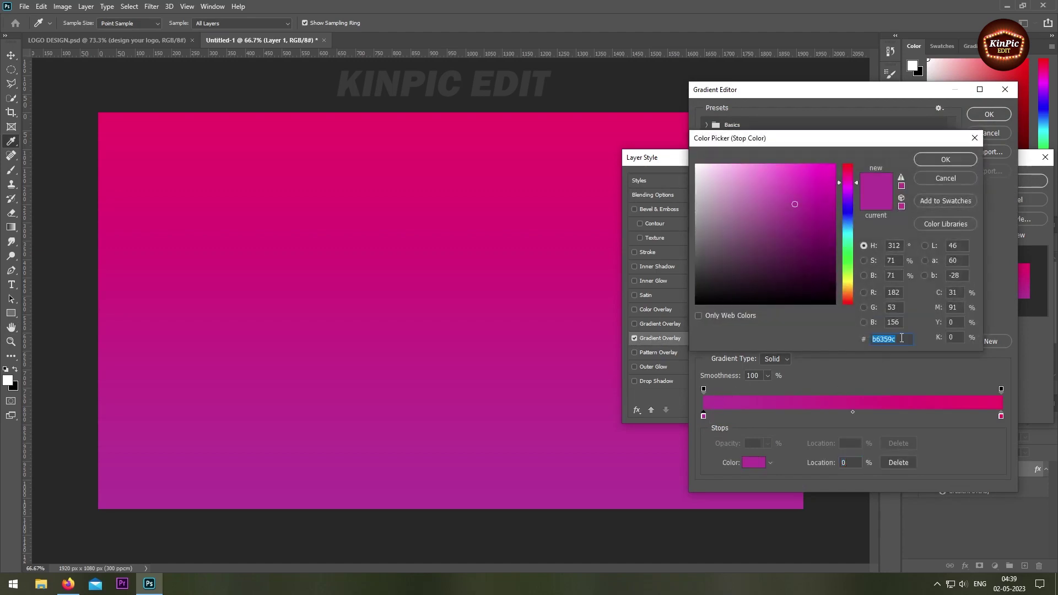
type("f")
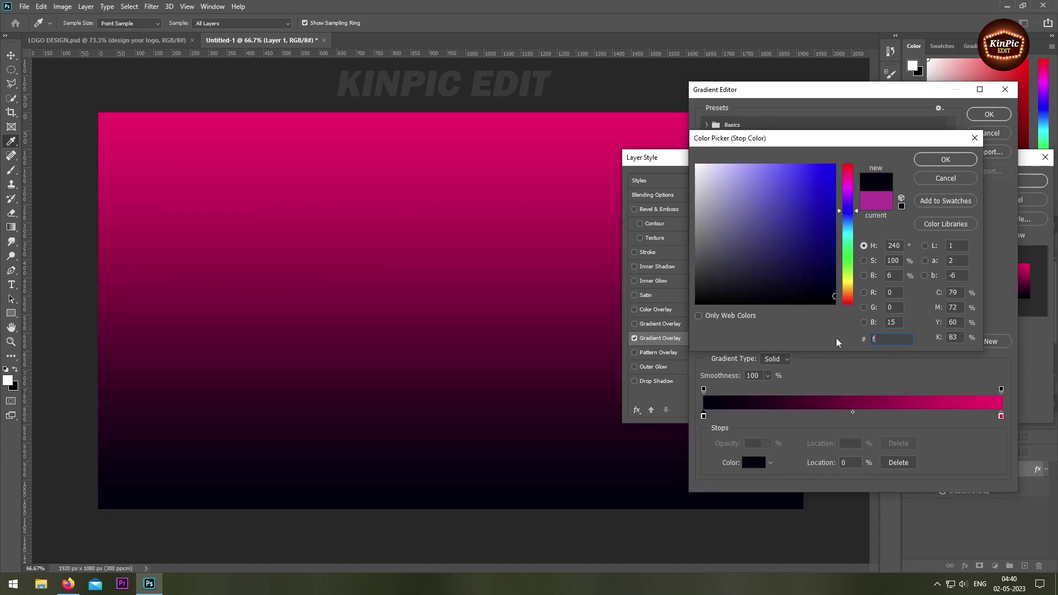
type("acd24")
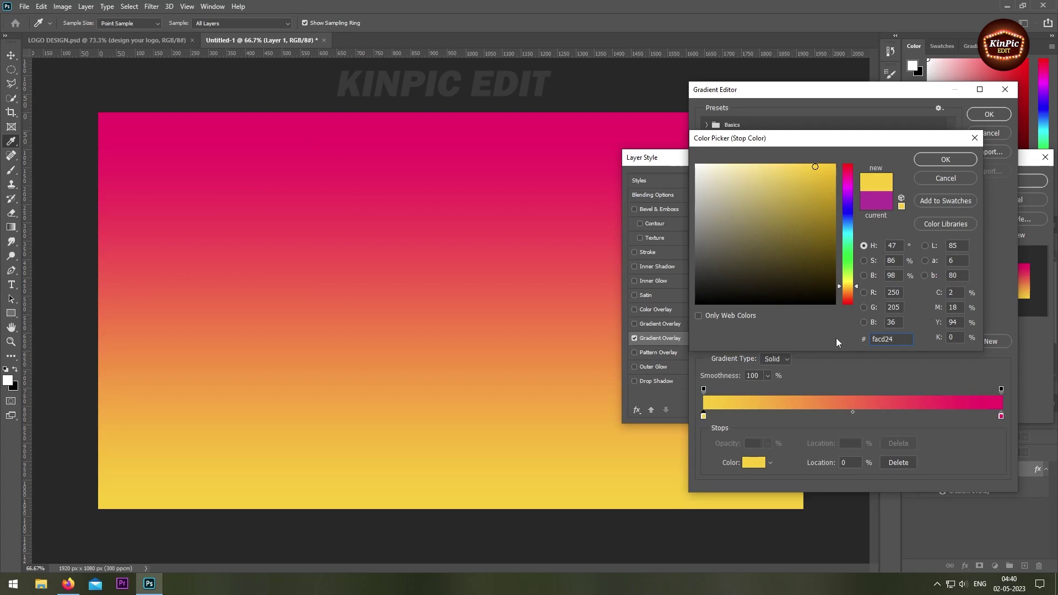
left_click(946, 160)
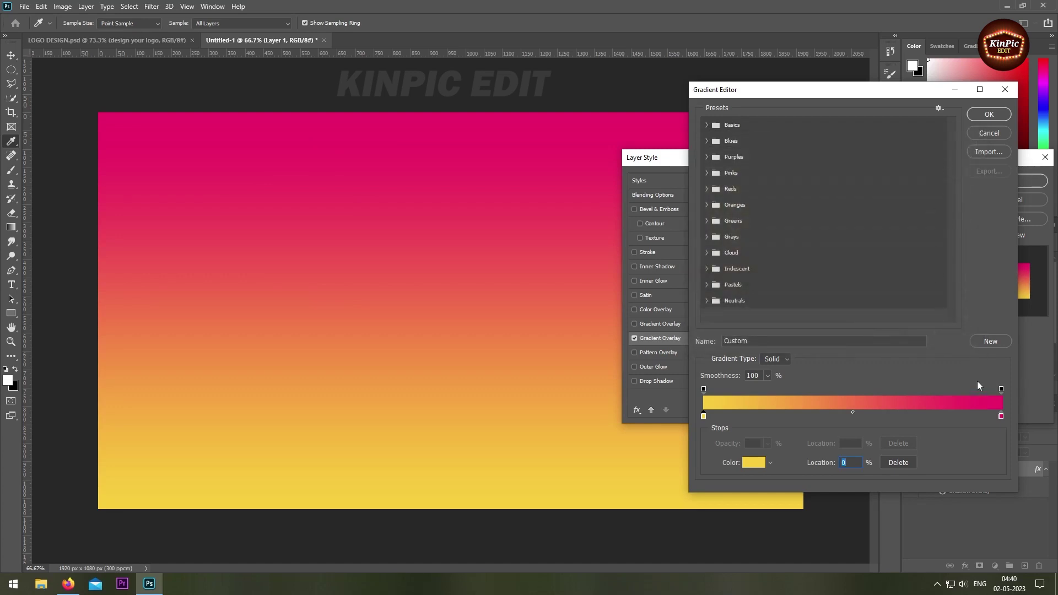
left_click(1001, 416)
left_click(755, 463)
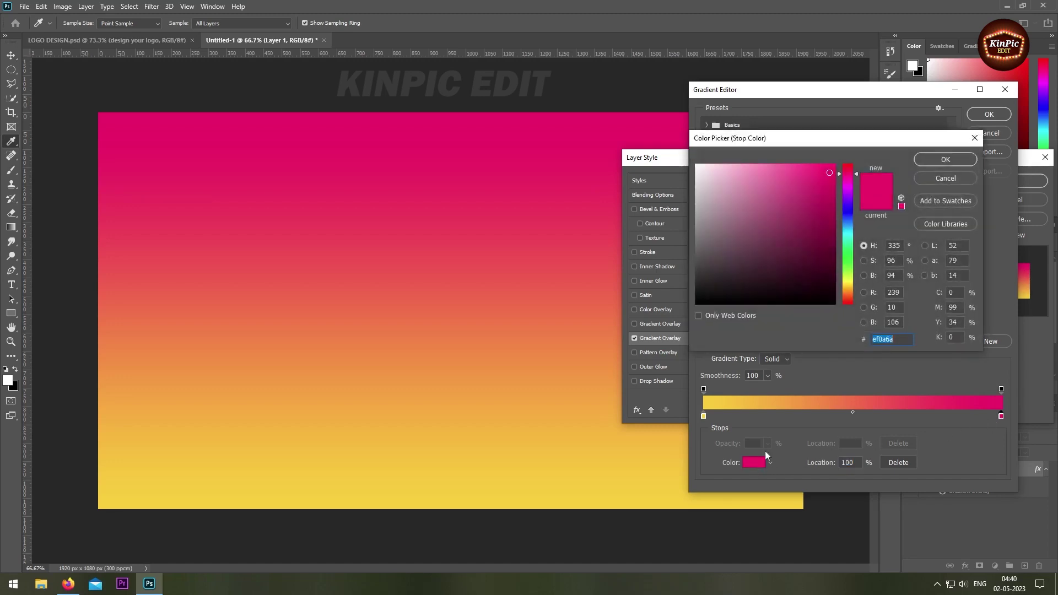
type("ef")
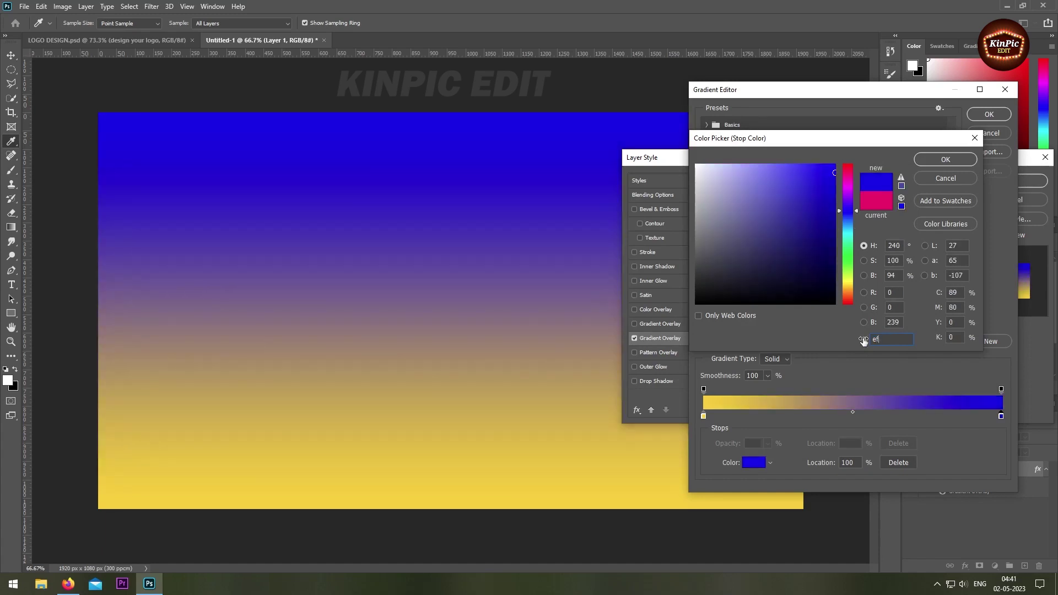
type("3d")
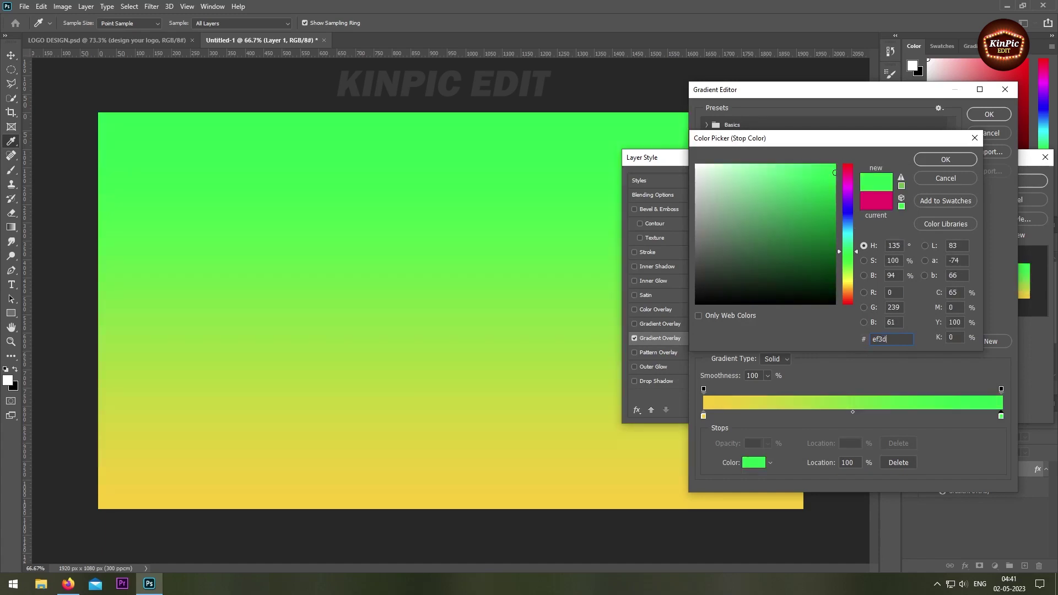
type("23")
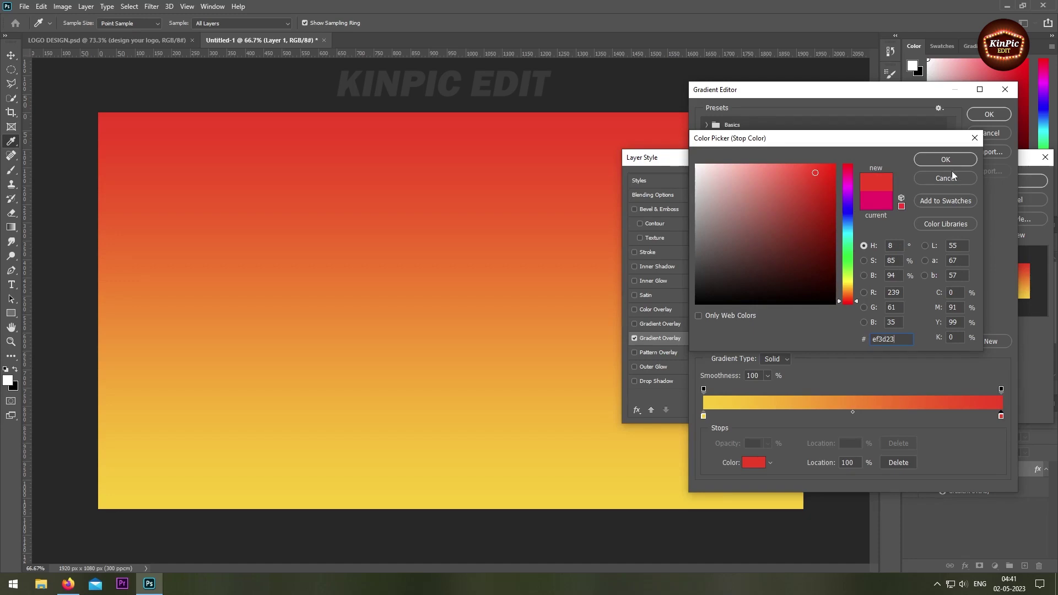
left_click(952, 161)
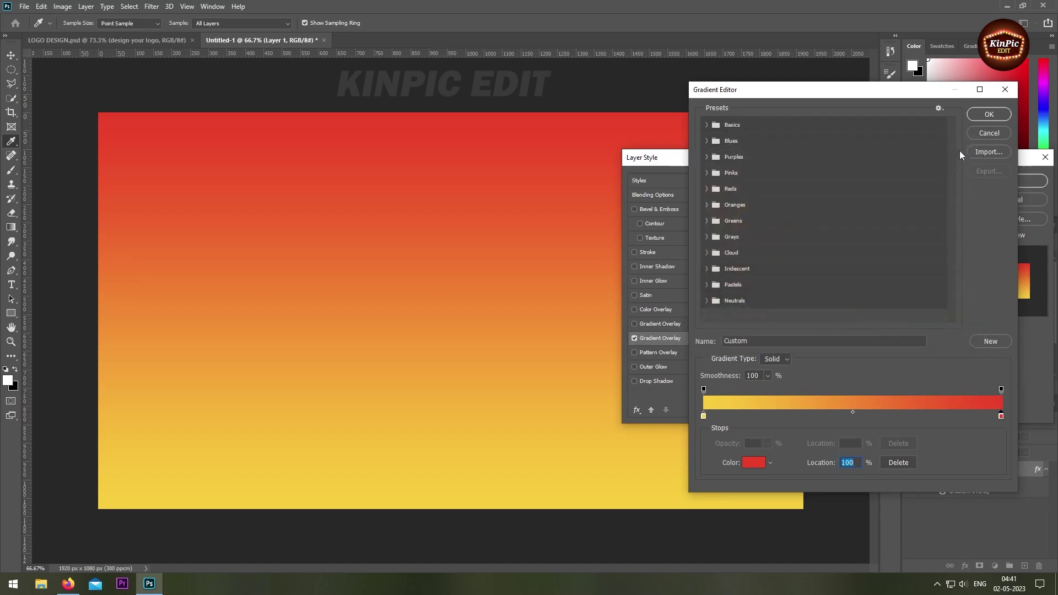
left_click(990, 114)
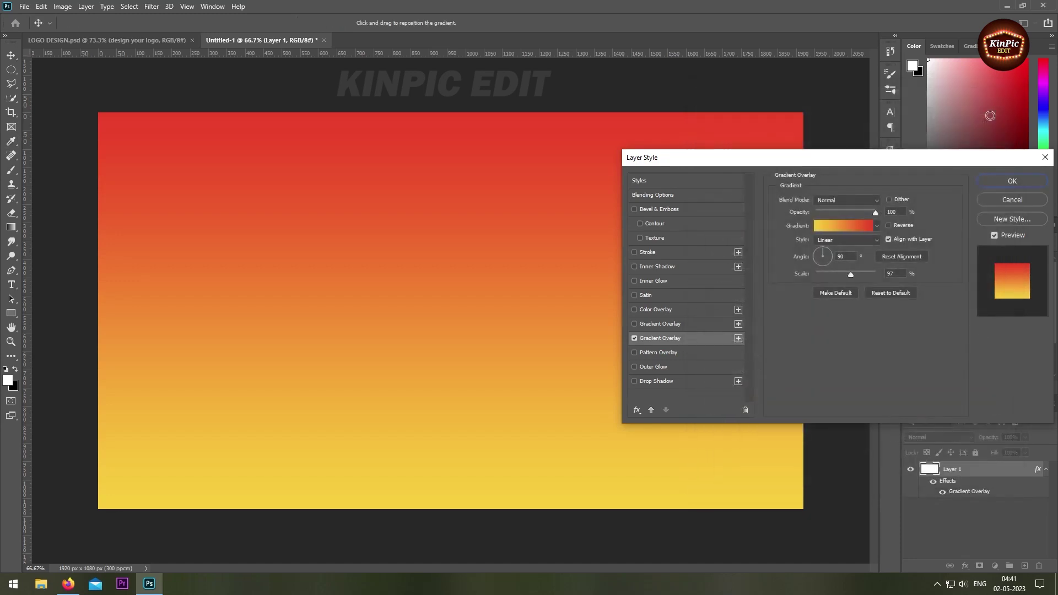
Step: Make the overlay radial at 150% scale with its yellow centre moved upward, and apply it
left_click(853, 242)
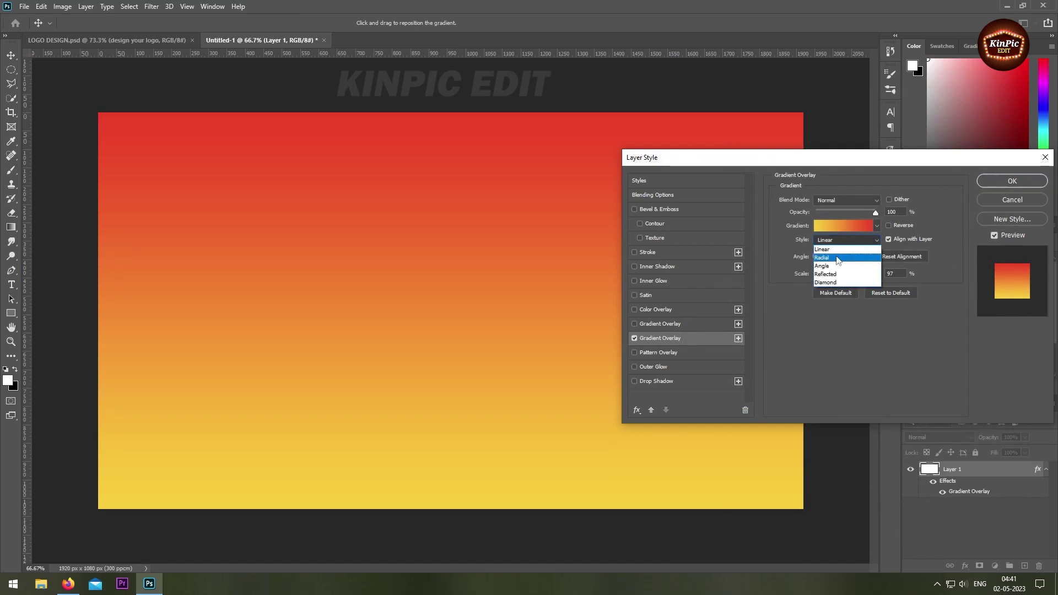
left_click(837, 257)
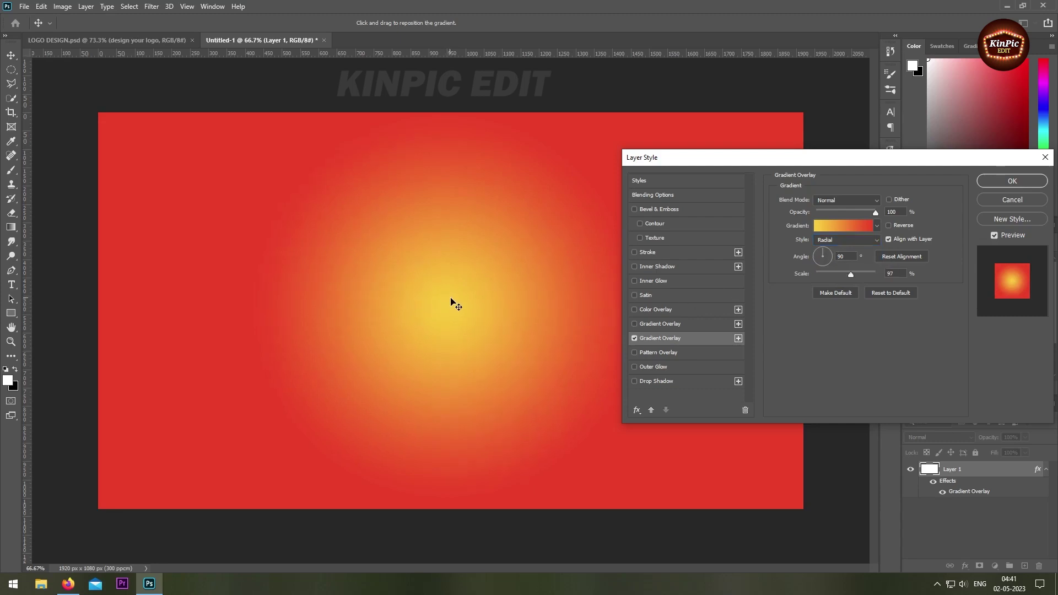
mouse_move(460, 310)
left_mouse_down()
mouse_move(516, 265)
mouse_move(466, 289)
left_mouse_up()
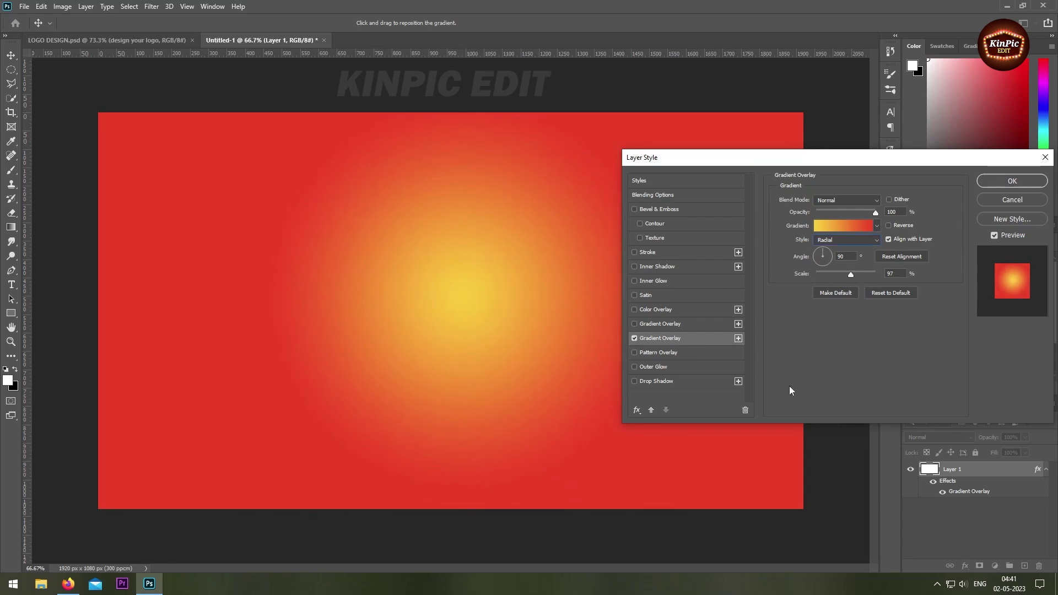
left_click_drag(851, 274, 874, 276)
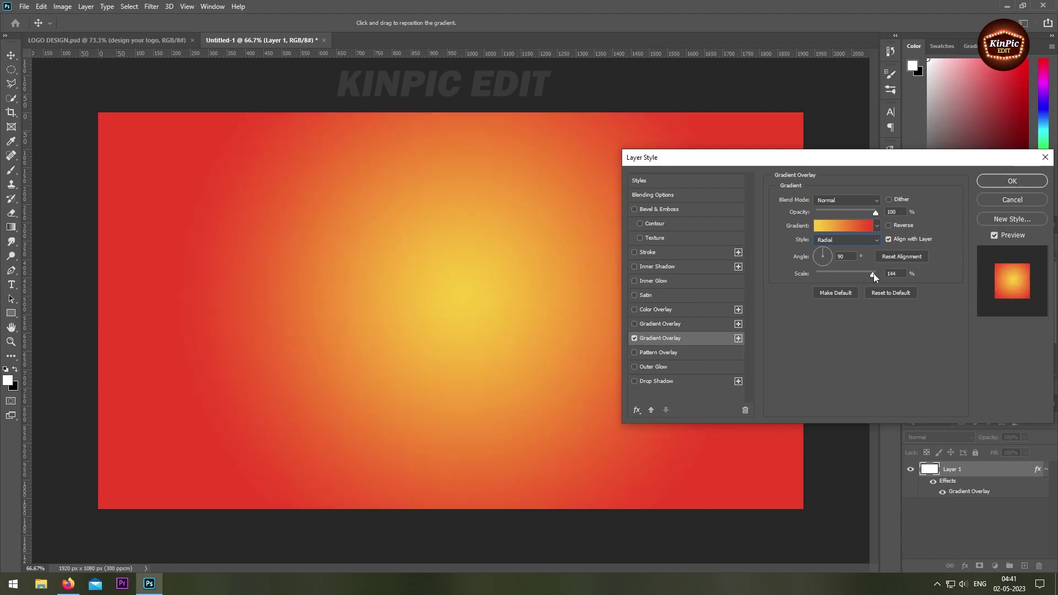
left_click_drag(874, 276, 876, 275)
left_click_drag(457, 293, 469, 284)
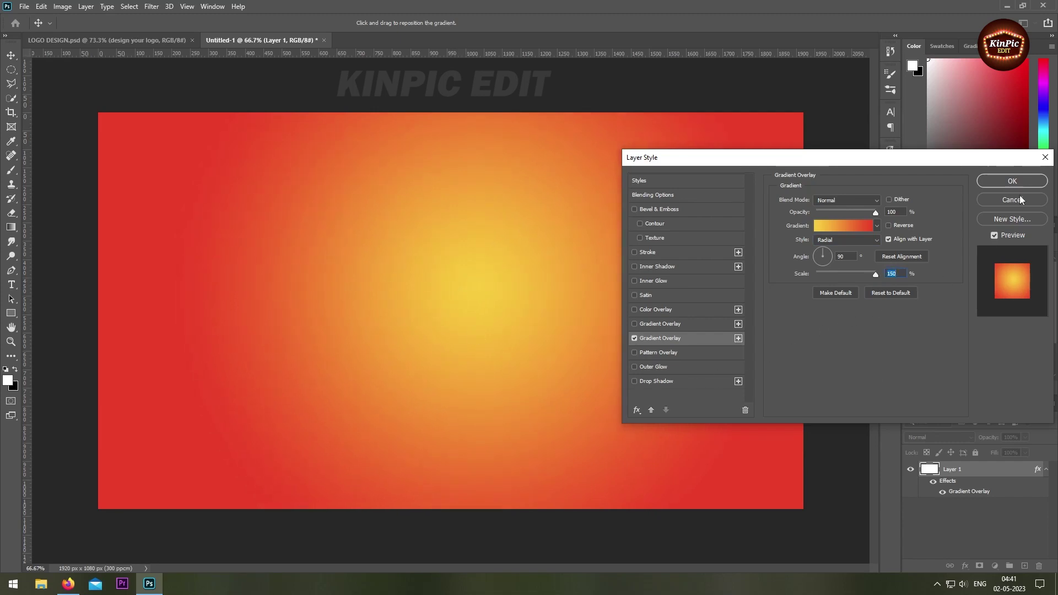
left_click(1019, 181)
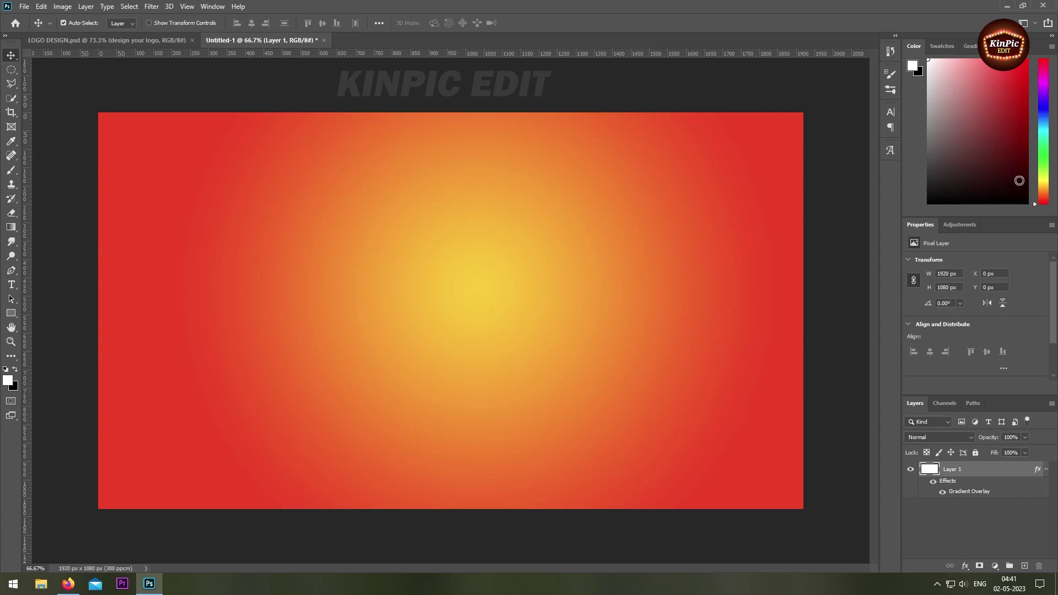
Step: Show the canvas grid and start a Pen path with the pill's rounded top curve
key("ctrl+apostrophe")
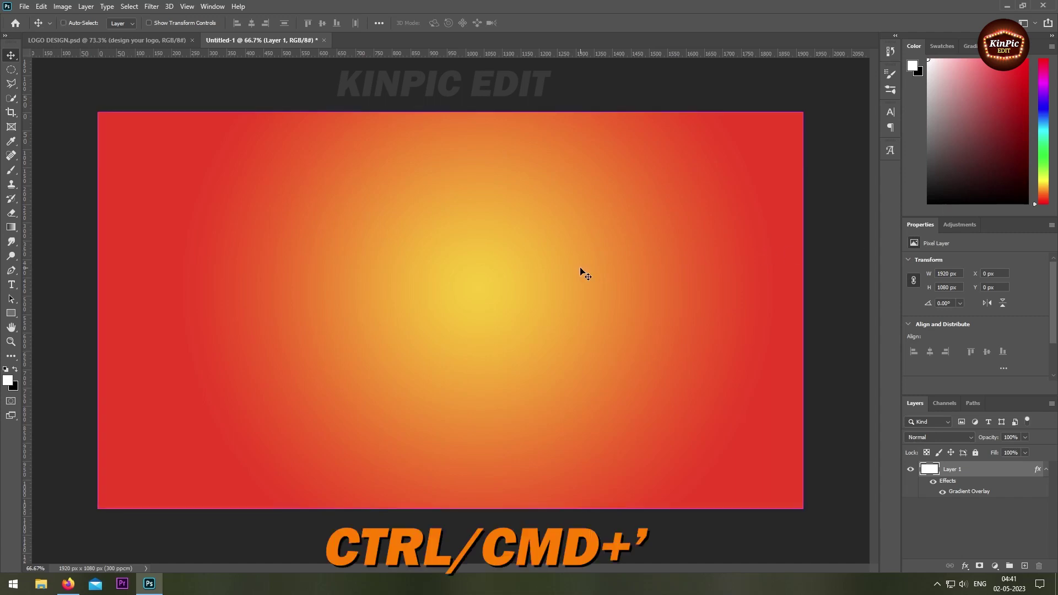
key("ctrl+apostrophe")
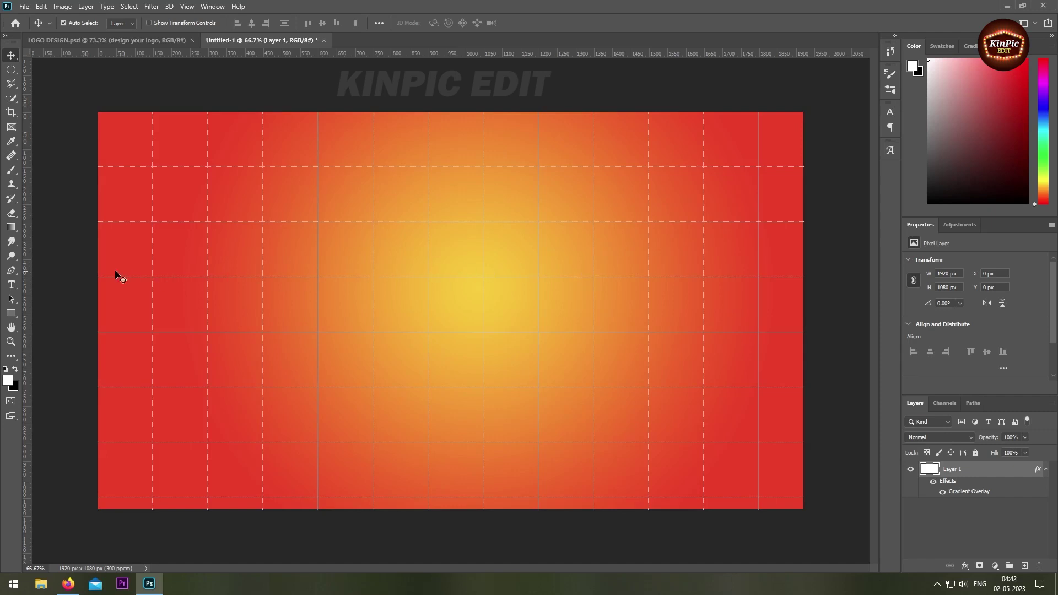
left_click(8, 274)
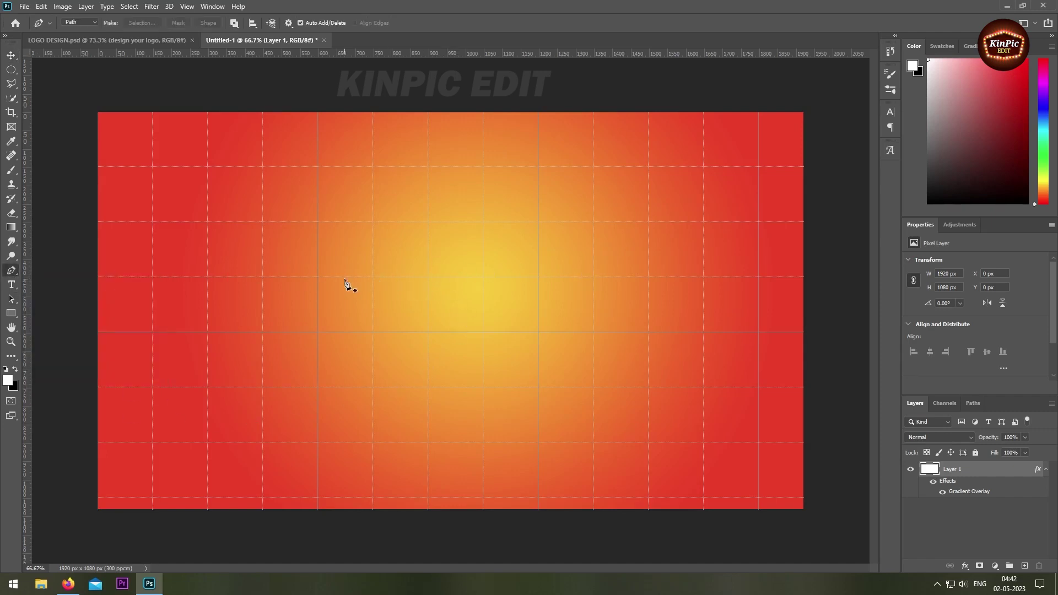
left_click(318, 278)
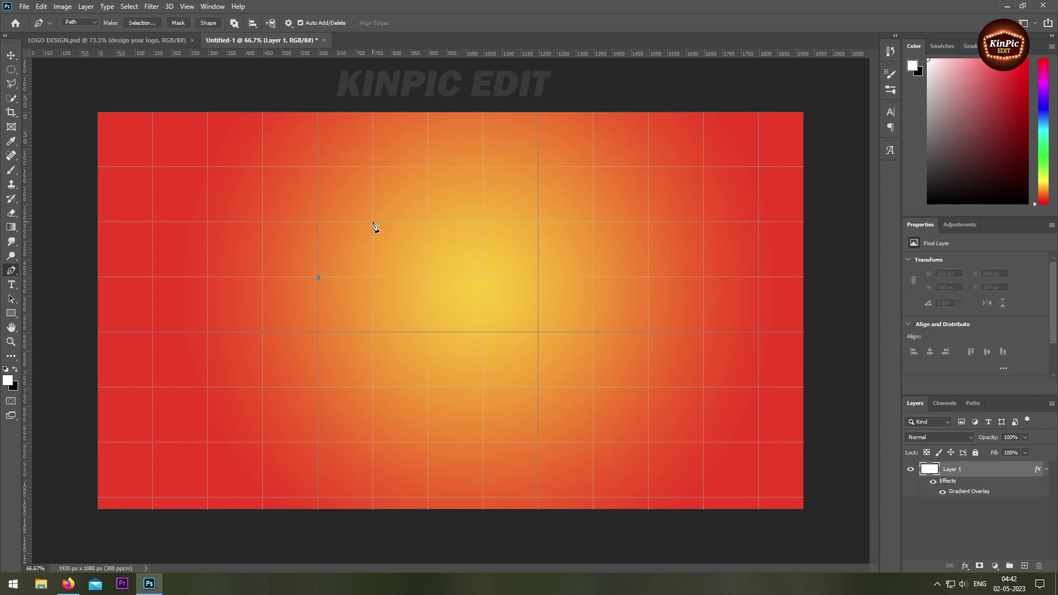
left_click_drag(374, 222, 428, 223)
Step: Continue the path down the straight right side, round the bottom, and close the pill on the left
left_click(374, 222, "alt")
left_click_drag(429, 278, 428, 335)
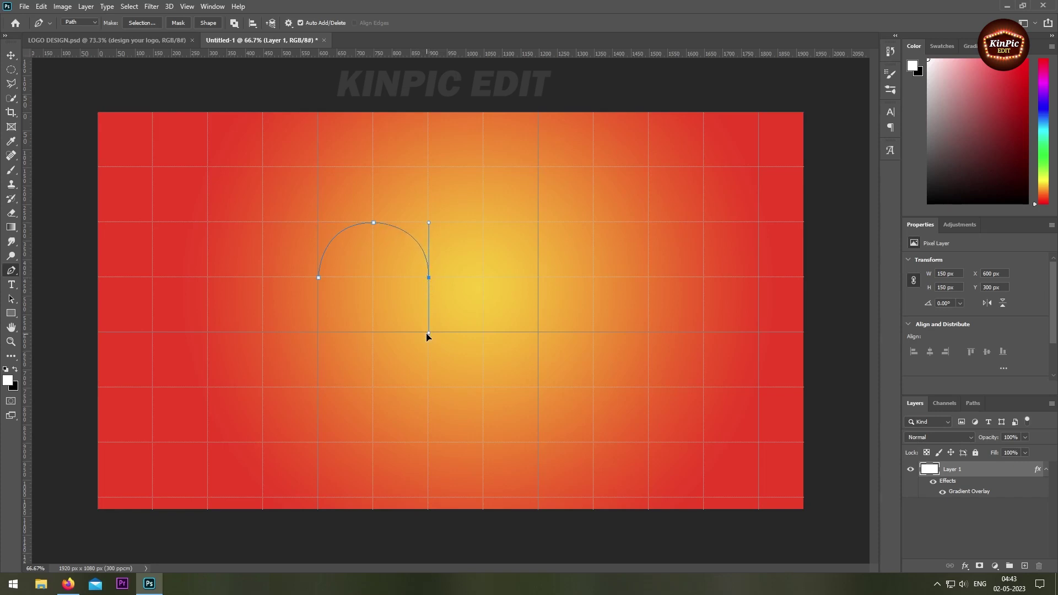
left_click(429, 278, "alt")
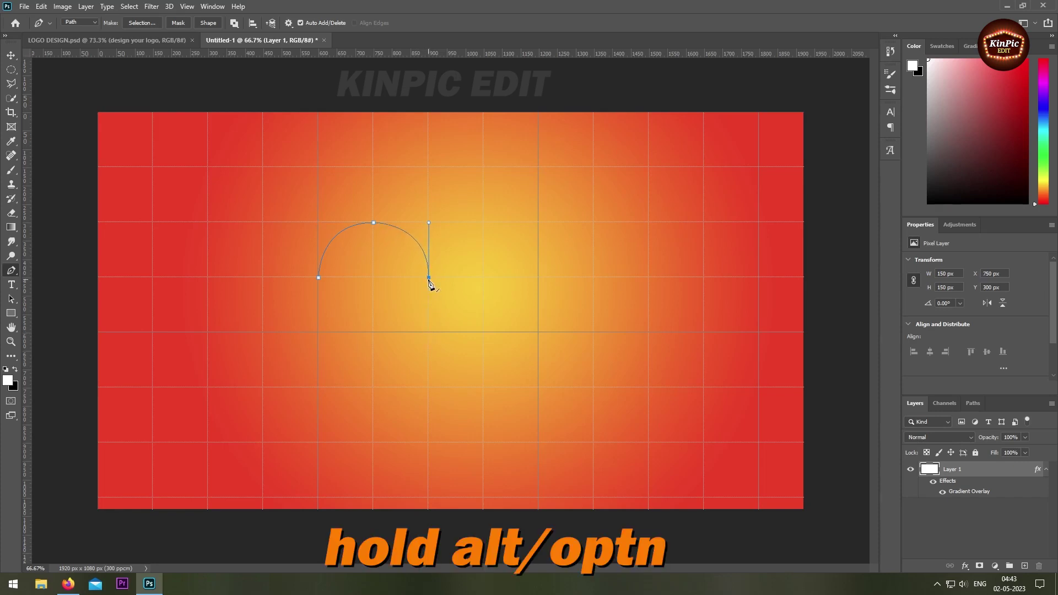
left_click(429, 388)
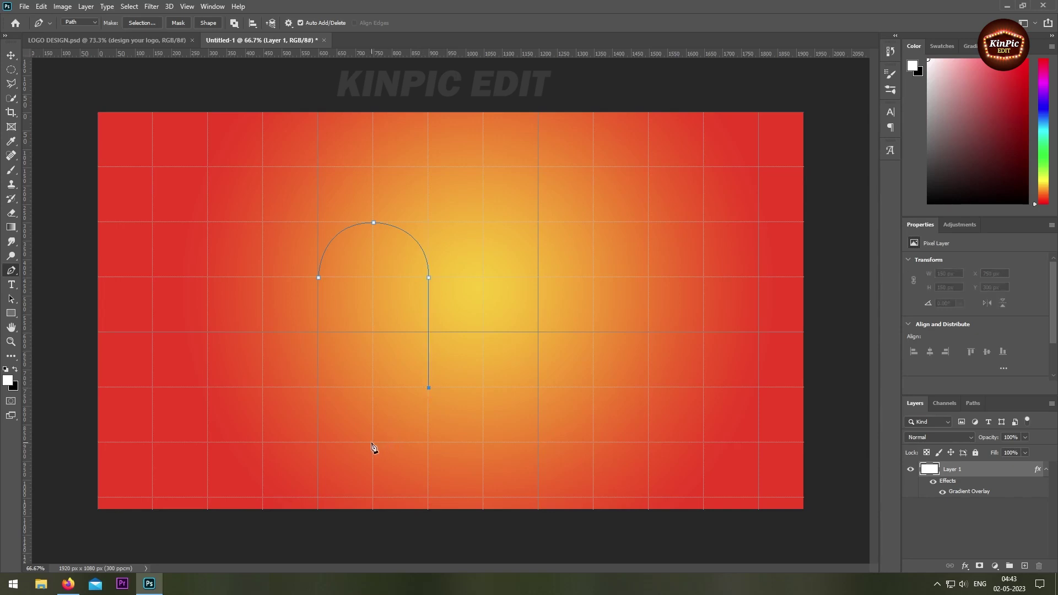
left_click_drag(374, 443, 320, 446)
left_click(373, 444, "alt")
key("Delete")
left_click(318, 388)
left_click(319, 278)
Step: Convert the pill path to a selection with 0 feather and add an empty Layer 2
right_click(373, 288)
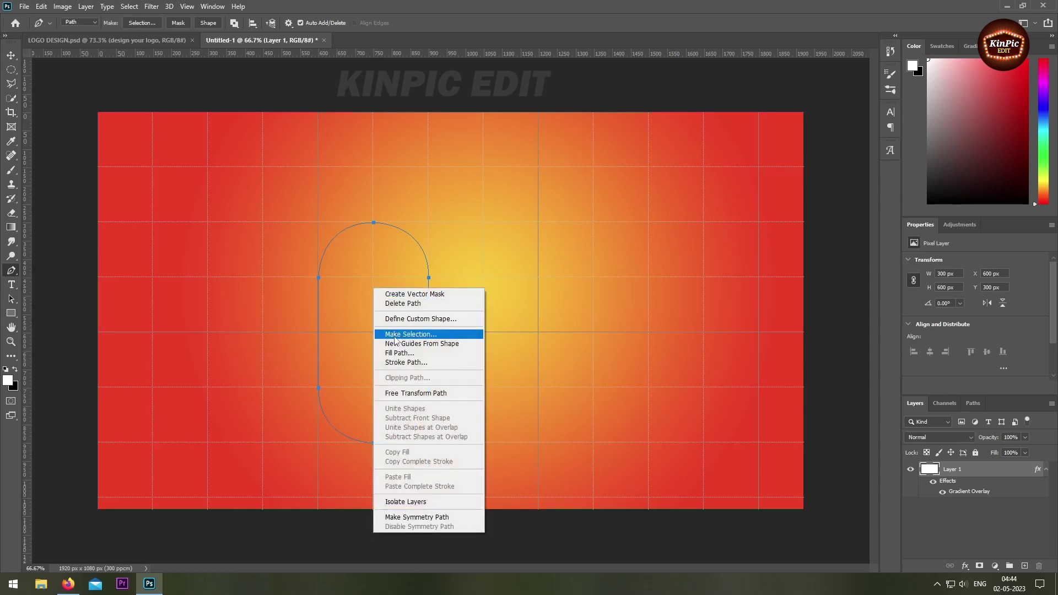
left_click(425, 337)
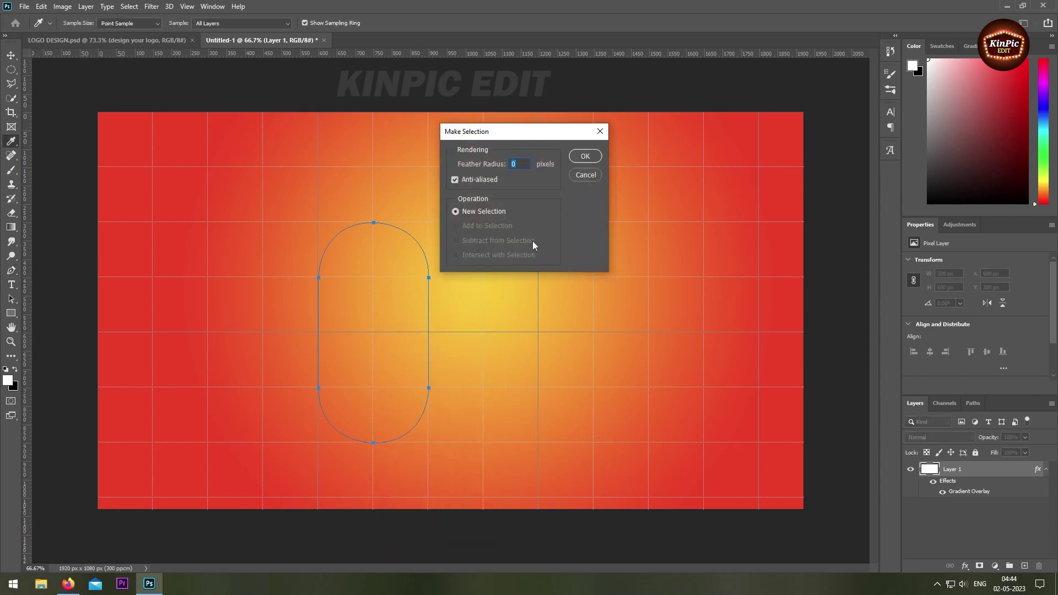
left_click(584, 158)
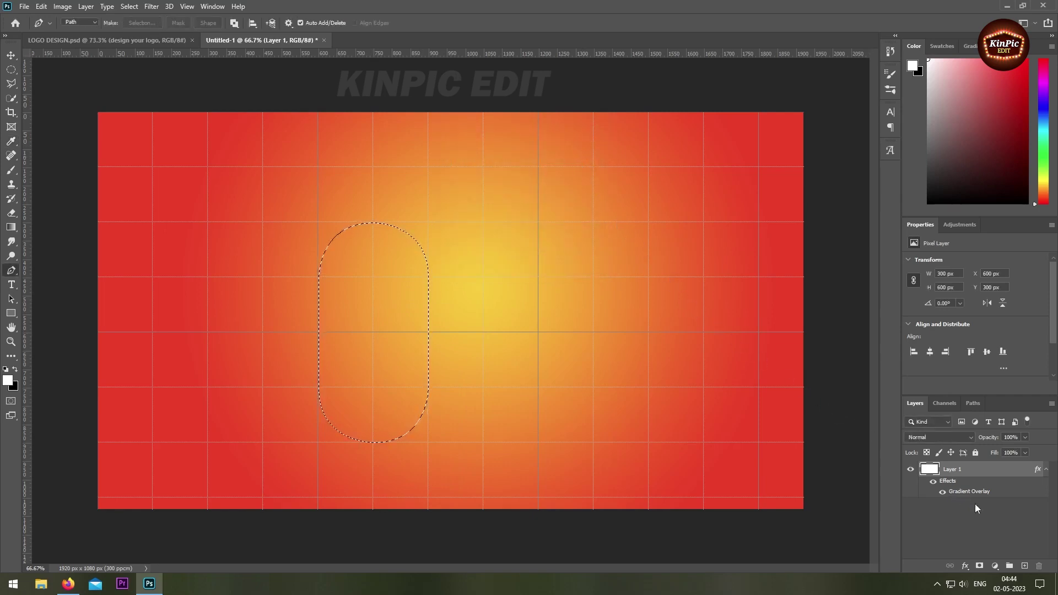
left_click(1025, 567)
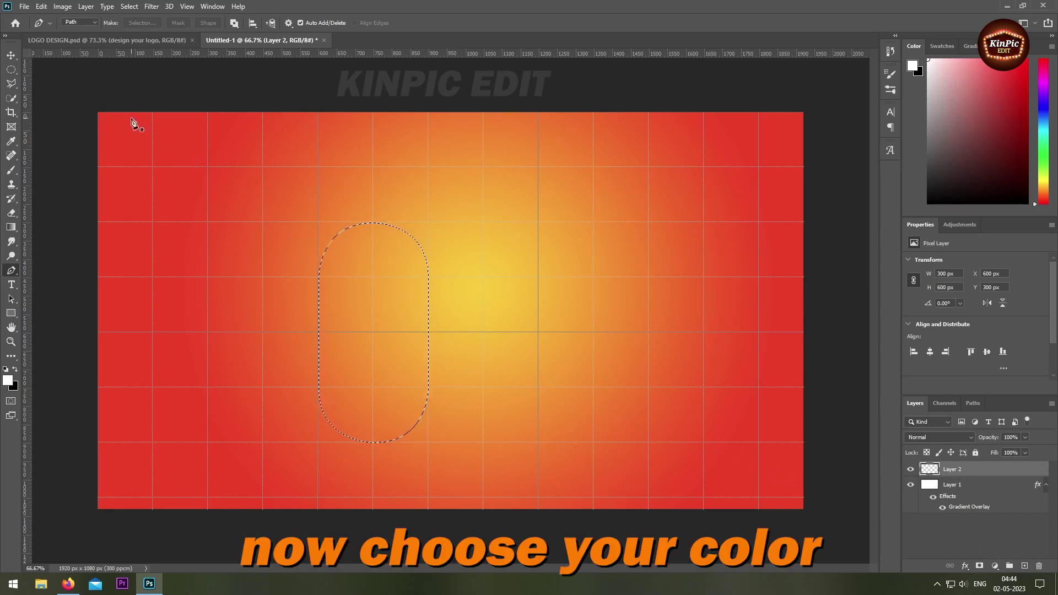
left_click(8, 382)
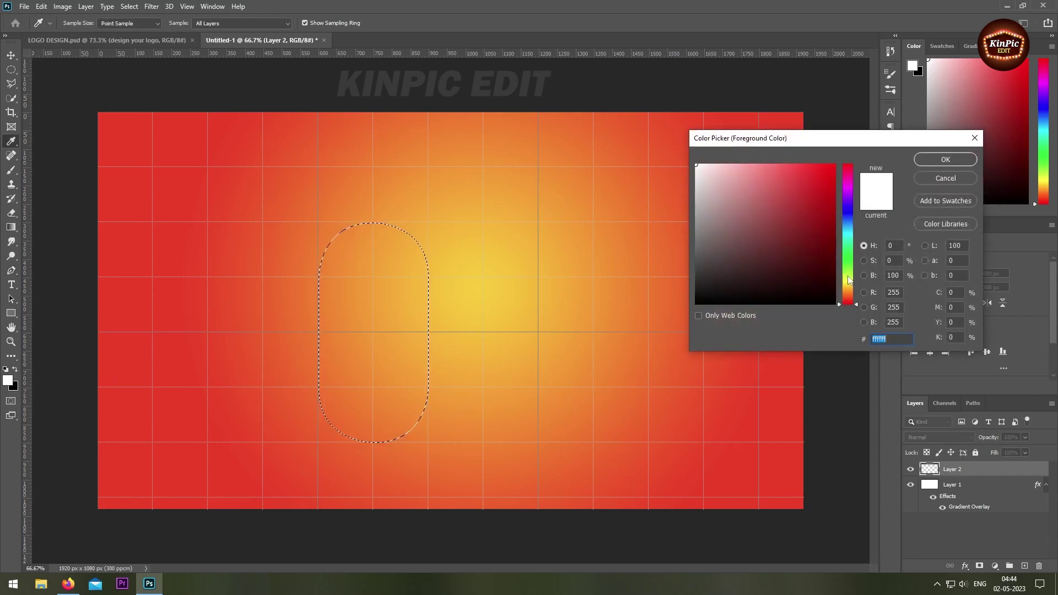
Step: Fill the pill selection on Layer 2 with bright cyan 00fcff and deselect it
mouse_move(848, 278)
left_mouse_down()
mouse_move(850, 235)
mouse_move(852, 249)
left_mouse_up()
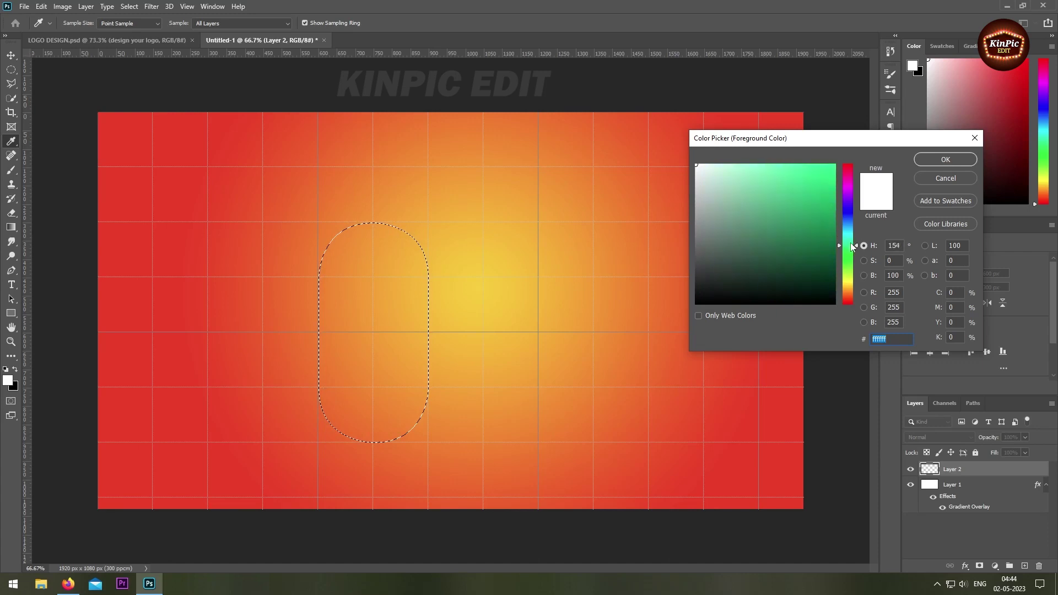
left_click(835, 165)
left_click_drag(852, 249, 852, 234)
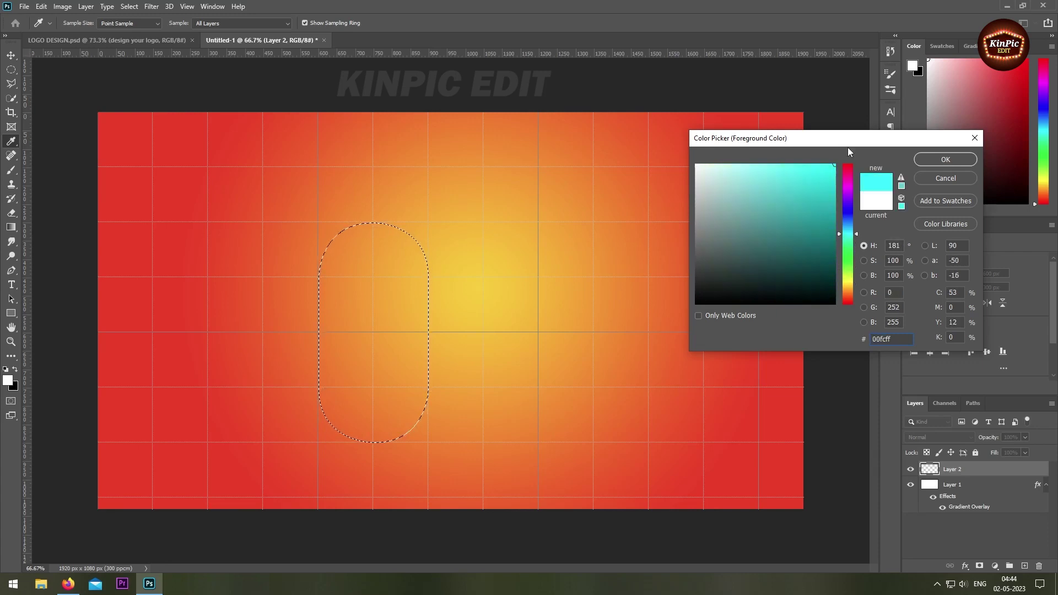
left_click(948, 159)
key("p")
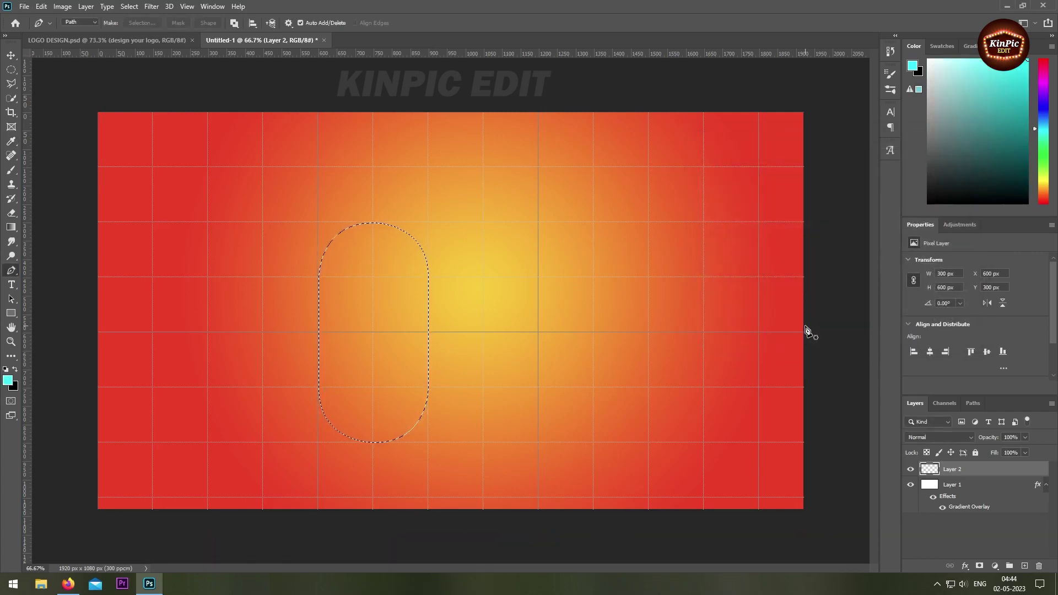
key("alt+BackSpace")
key("ctrl+d")
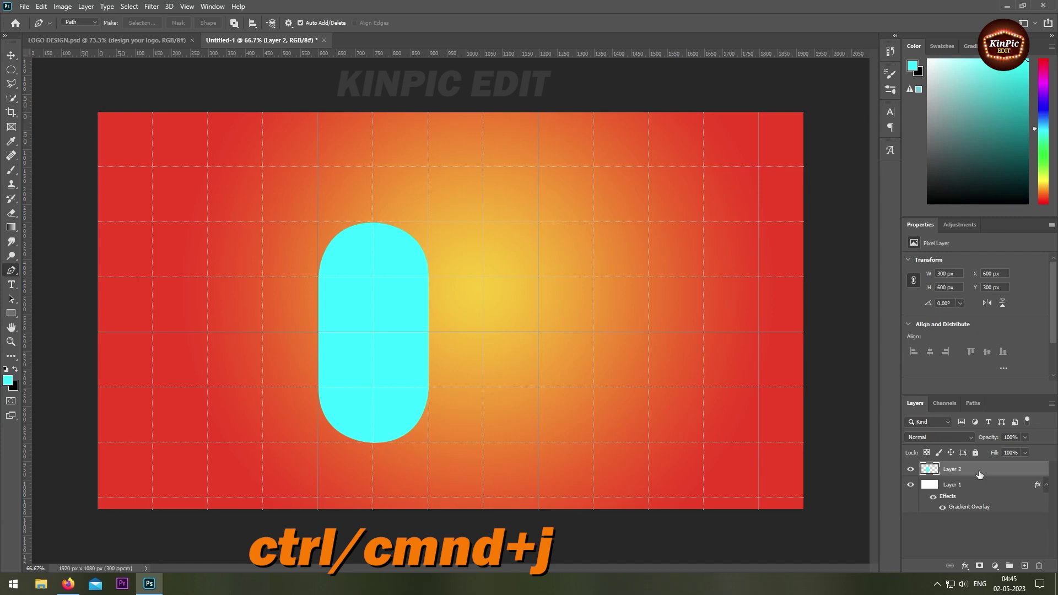
key("ctrl+j")
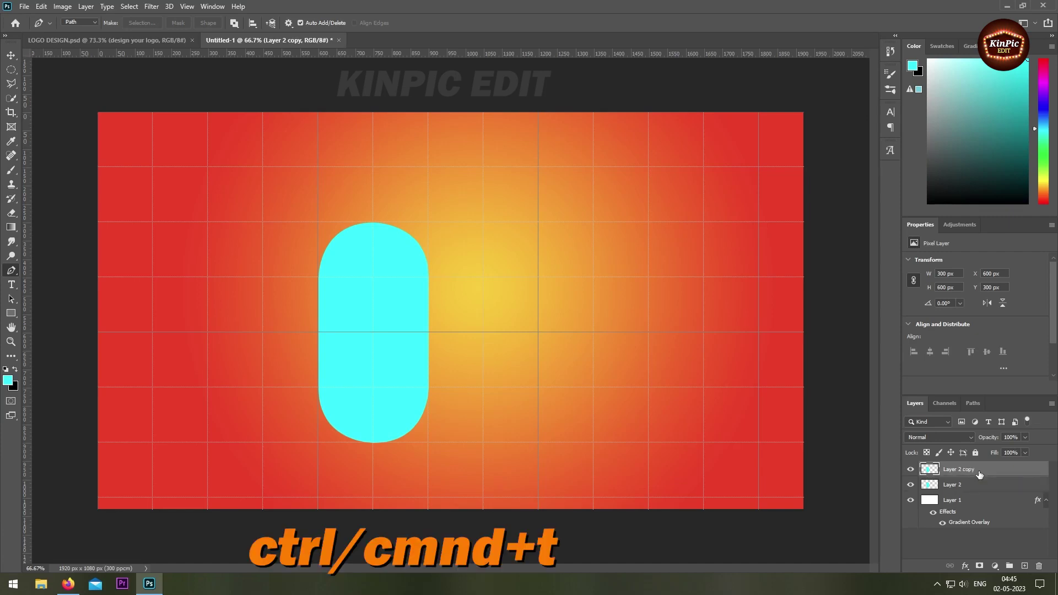
Step: Scale the duplicated pill copy down to 98% with Free Transform and commit it
key("ctrl+t")
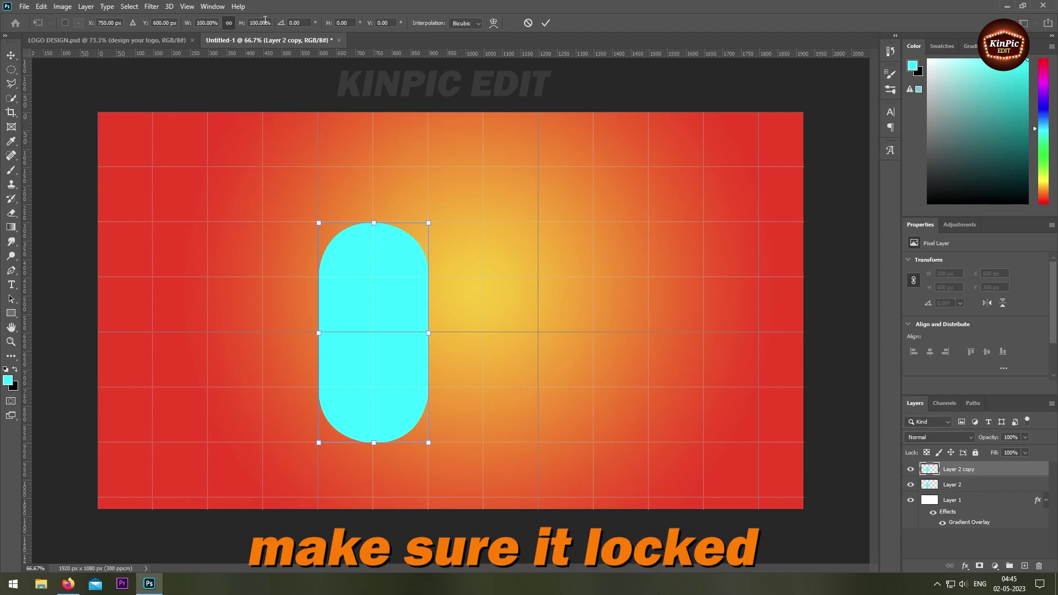
left_click(240, 23)
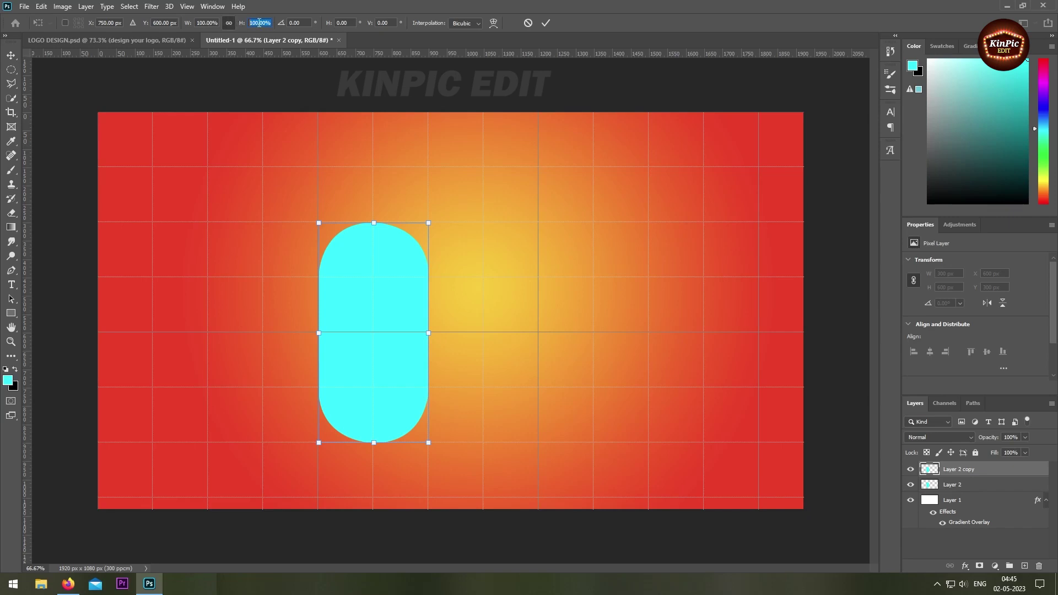
type("9")
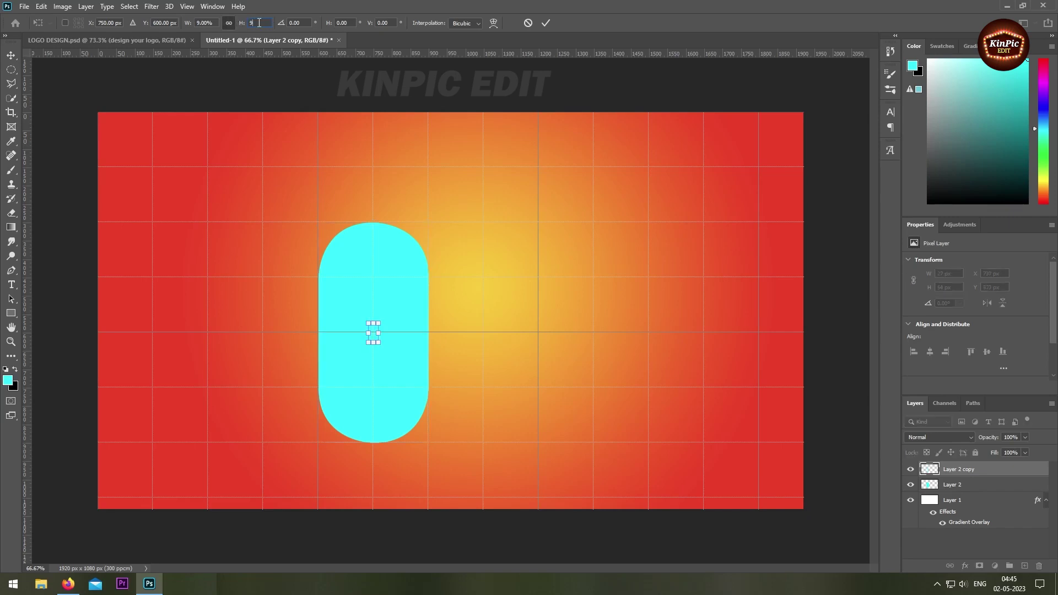
type("8")
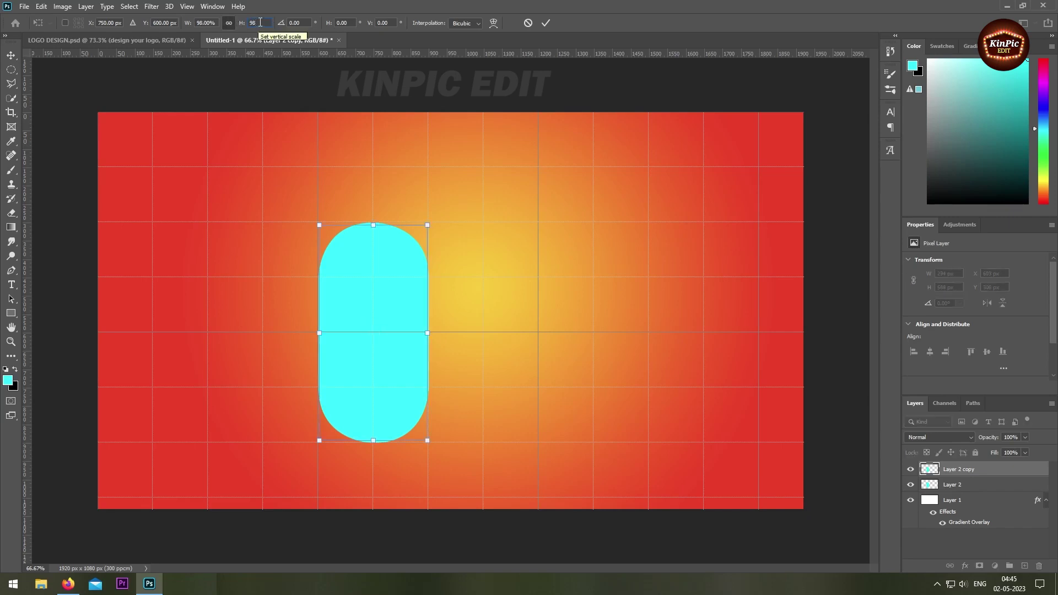
key("Return")
left_click(546, 22)
key("p")
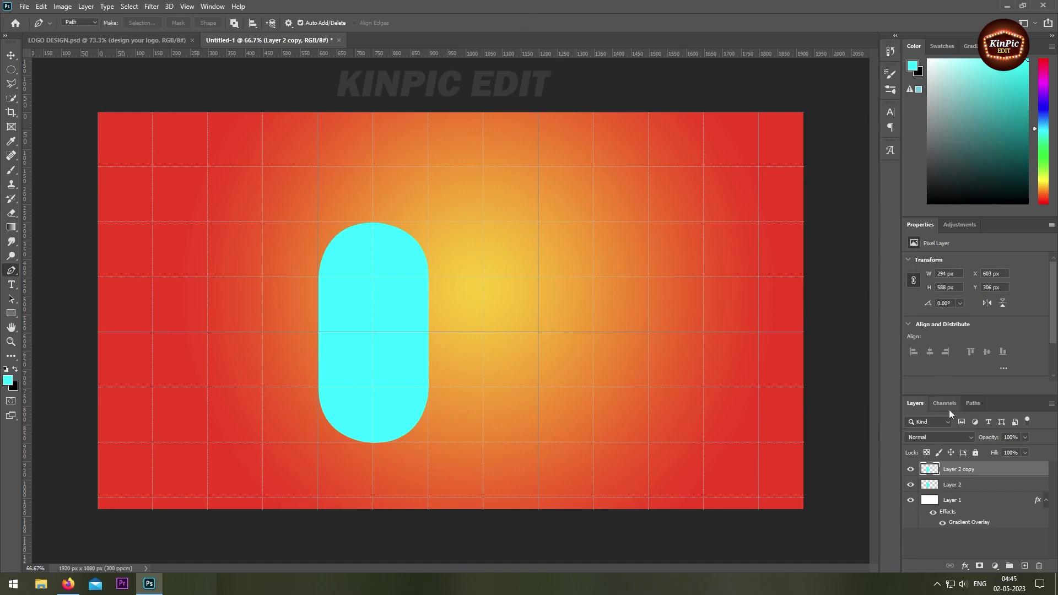
Step: Fill the Layer 2 copy pill with lime green, leaving a thin cyan rim
left_click(931, 472, "ctrl")
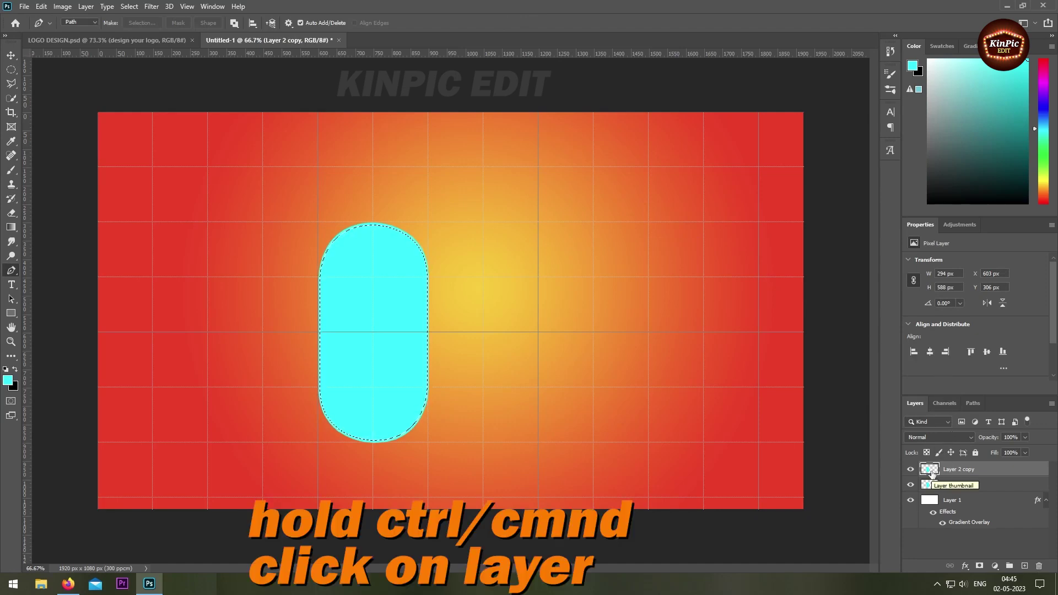
left_click(8, 381)
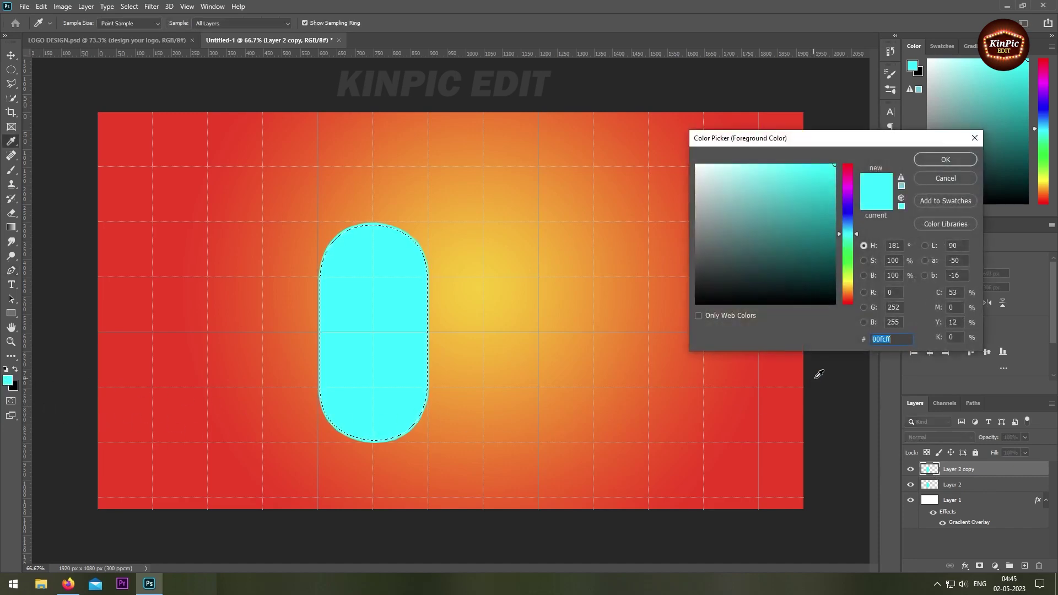
left_click_drag(849, 282, 851, 272)
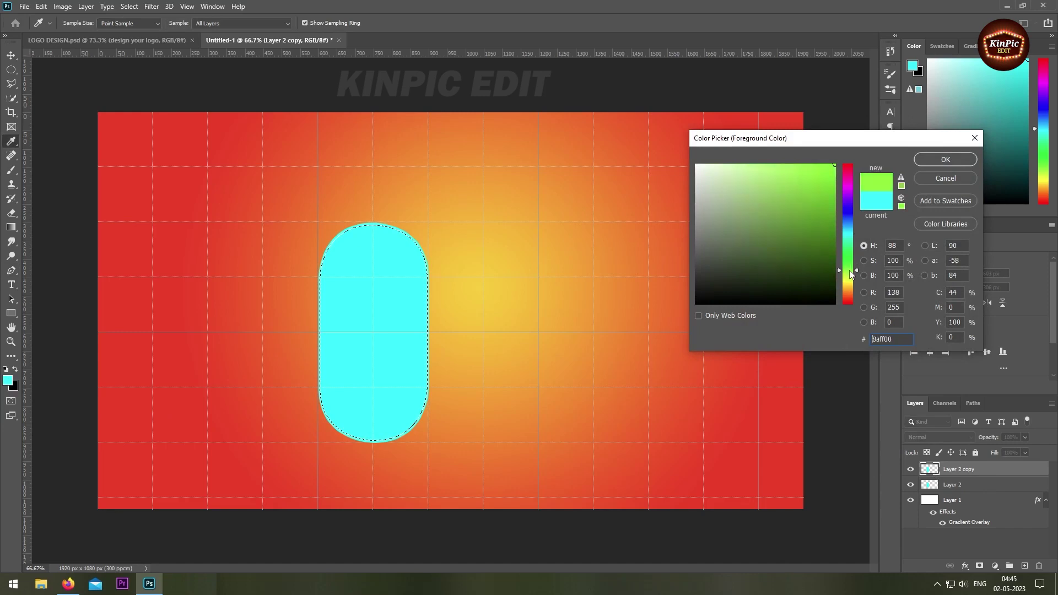
left_click(945, 159)
key("p")
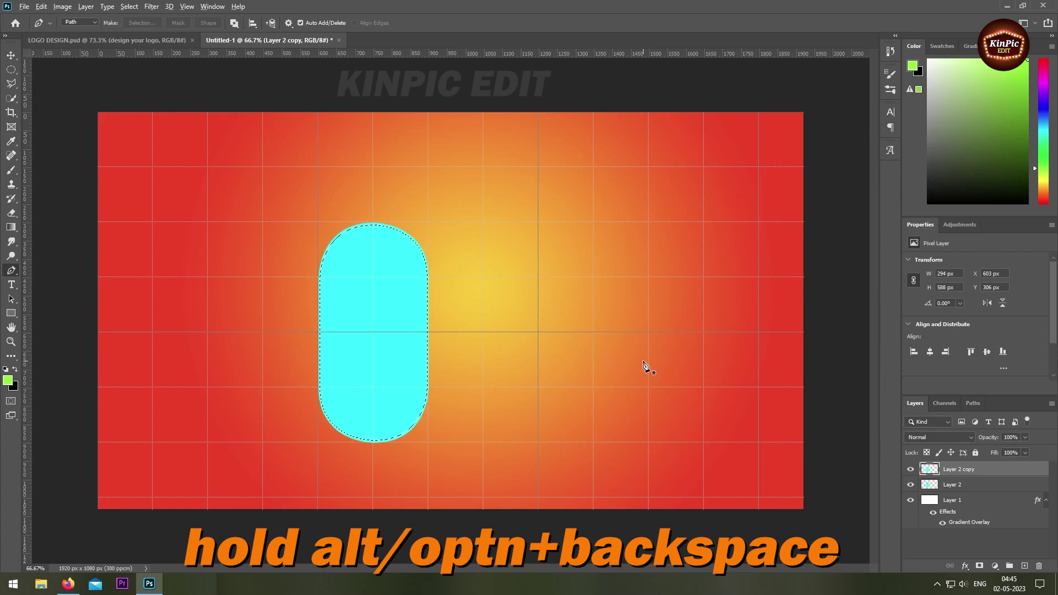
key("ctrl+d")
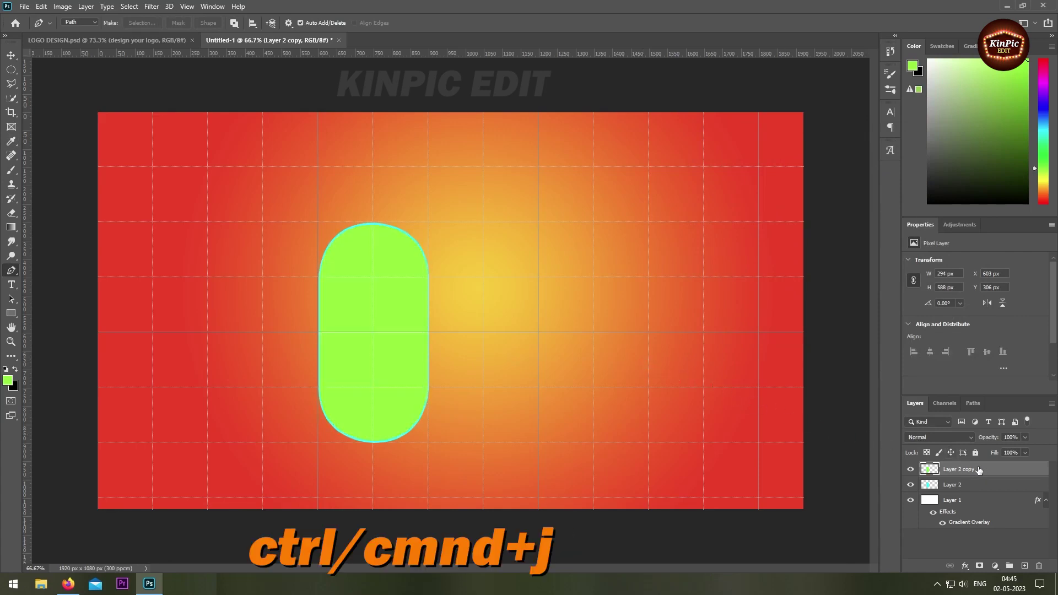
Step: Duplicate the green pill as Layer 2 copy 2 and scale it to 96%
key("ctrl+j")
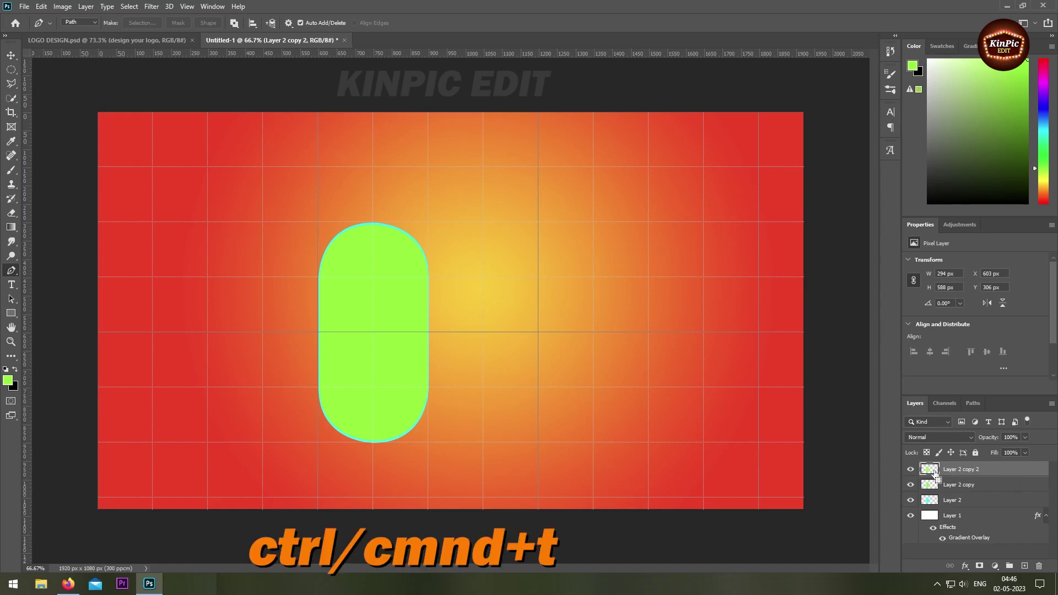
key("ctrl+t")
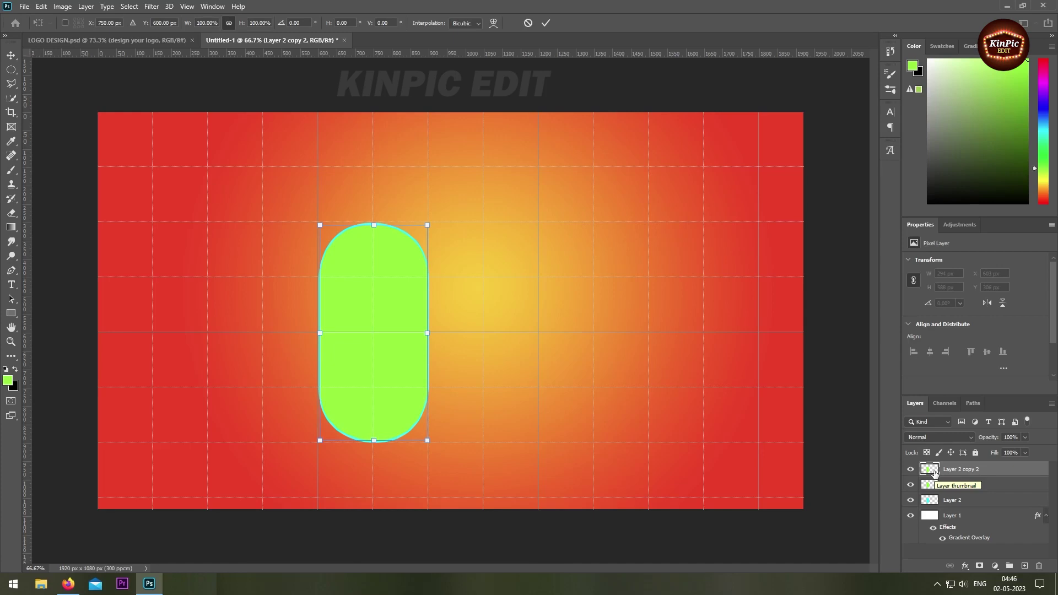
left_click(257, 22)
type("96")
key("Return")
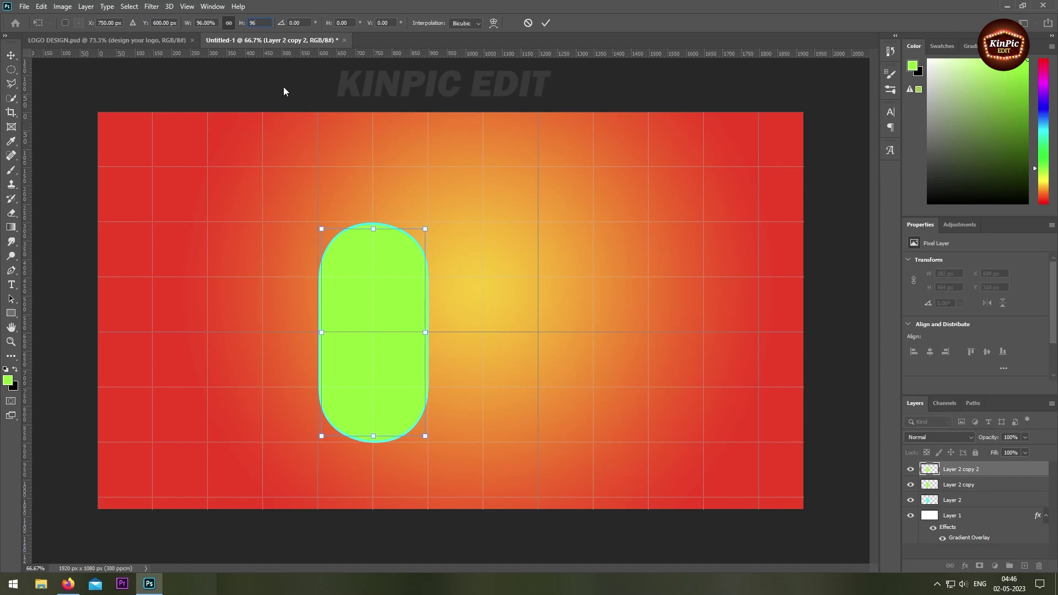
left_click(547, 23)
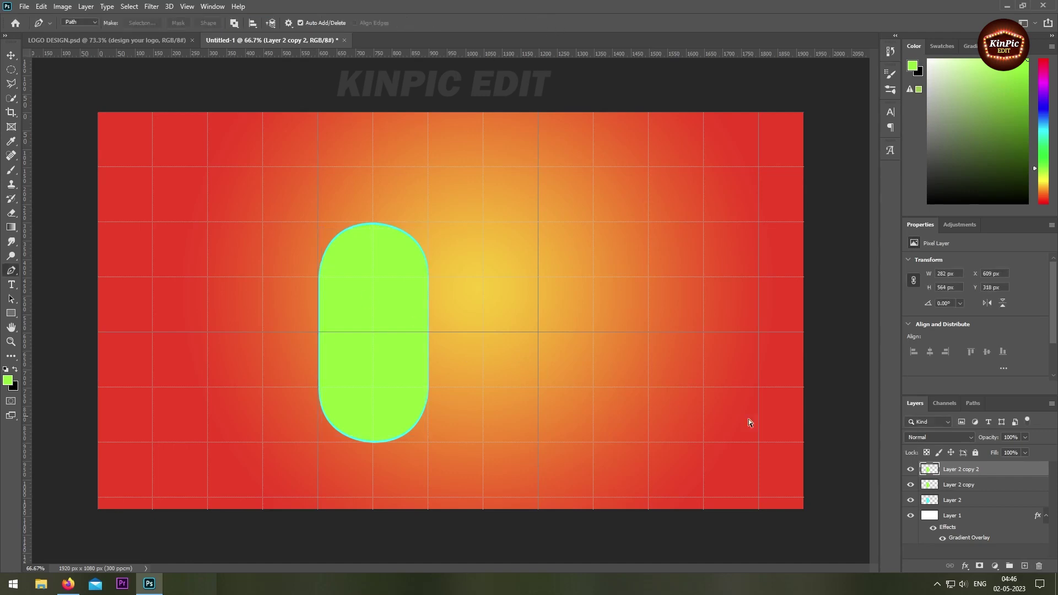
Step: Fill the innermost pill with orange sampled from the background, deselect, and hide the grid
left_click(935, 473, "ctrl")
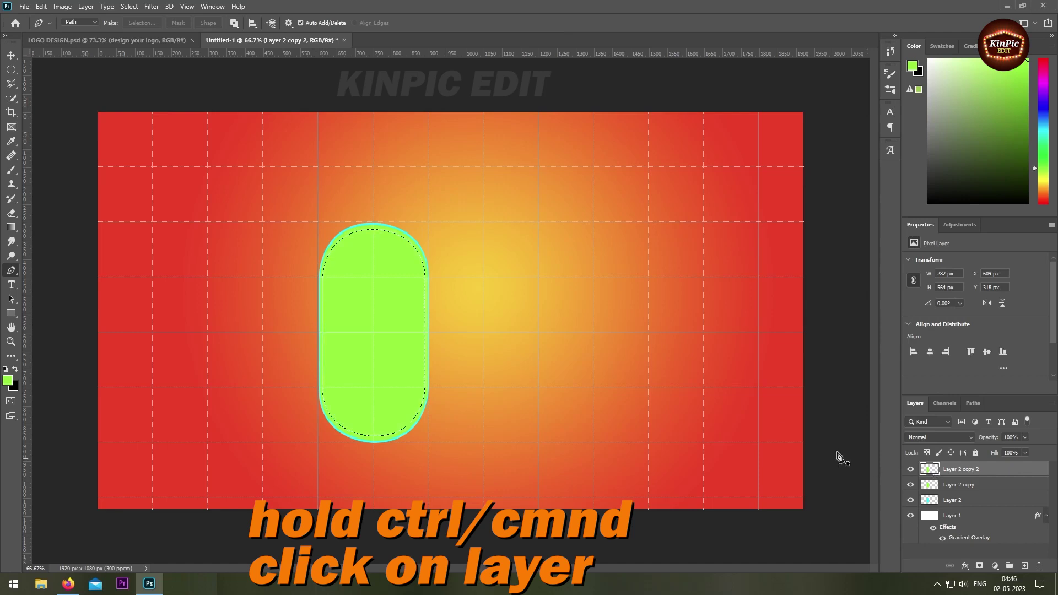
left_click(8, 381)
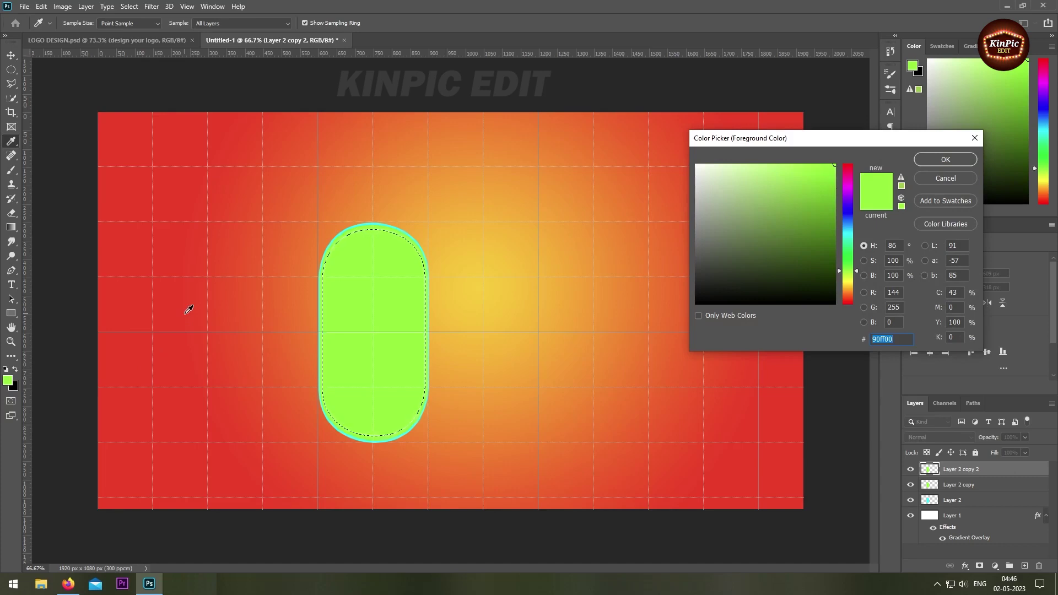
left_click(188, 310)
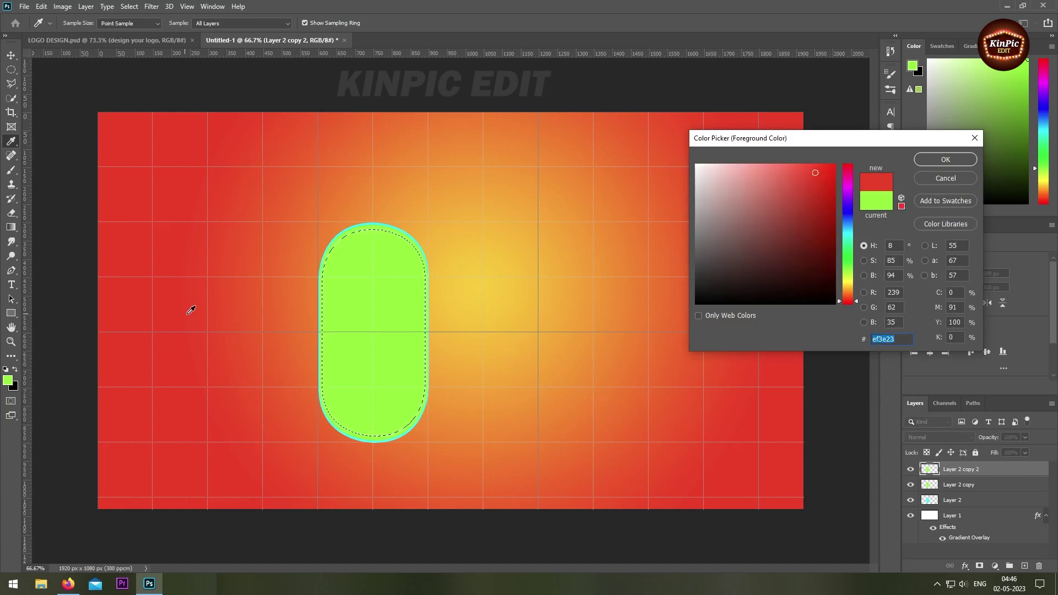
left_click(337, 201)
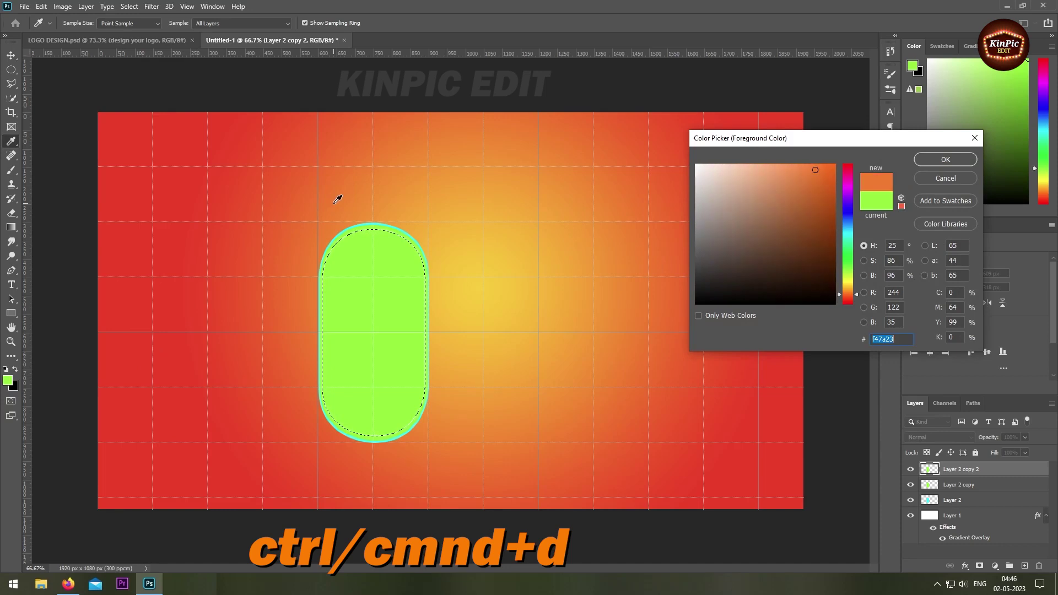
left_click(944, 160)
key("p")
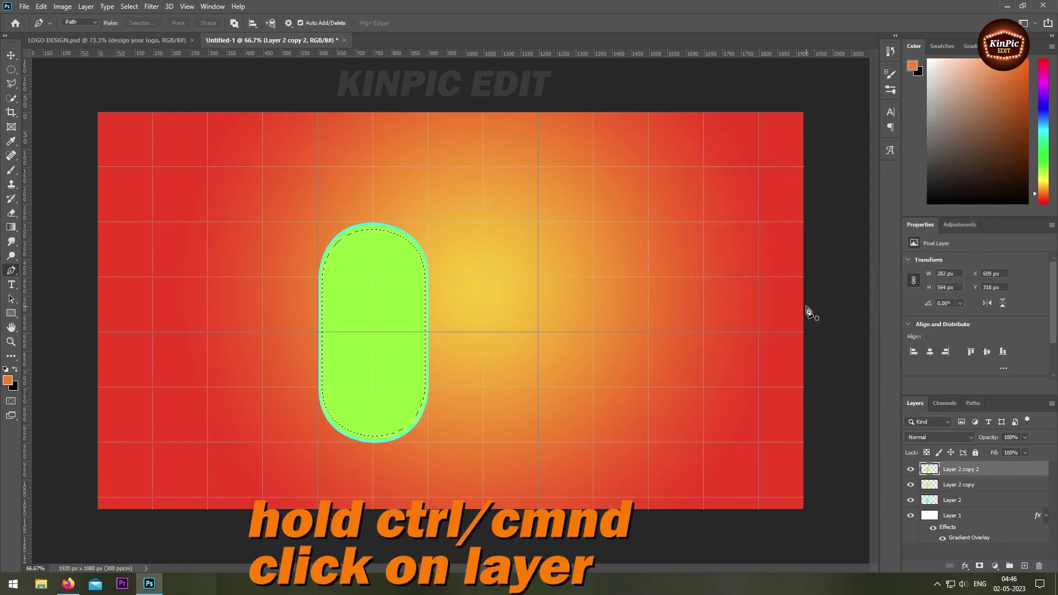
key("alt+BackSpace")
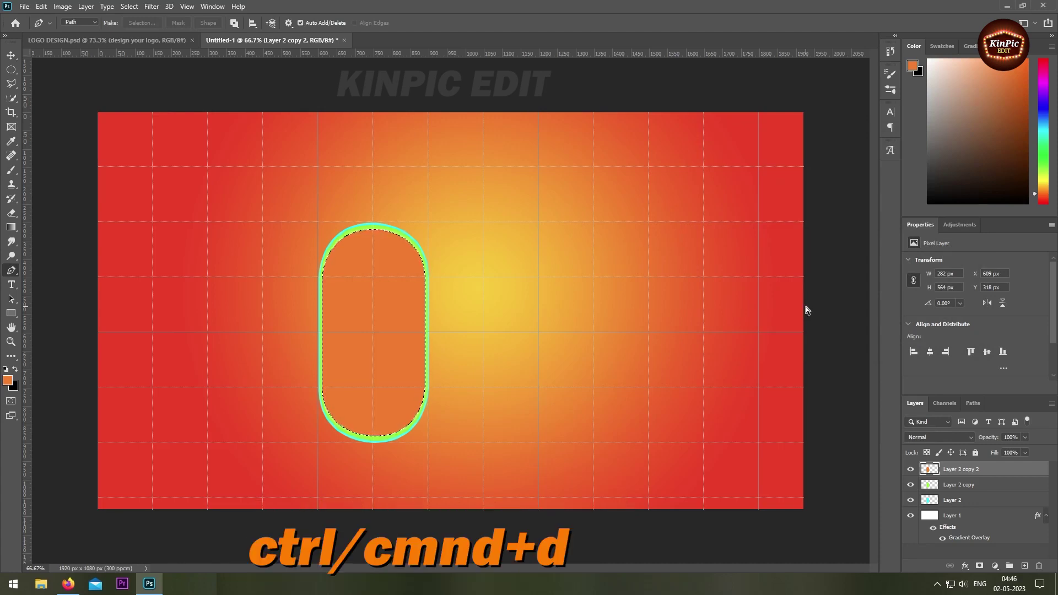
key("ctrl+d")
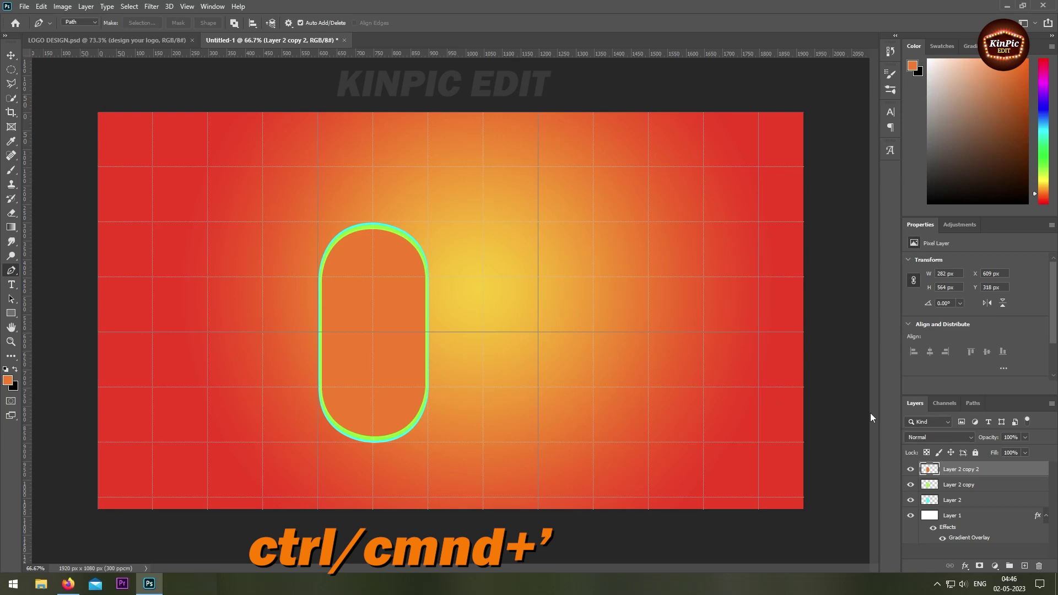
key("ctrl+apostrophe")
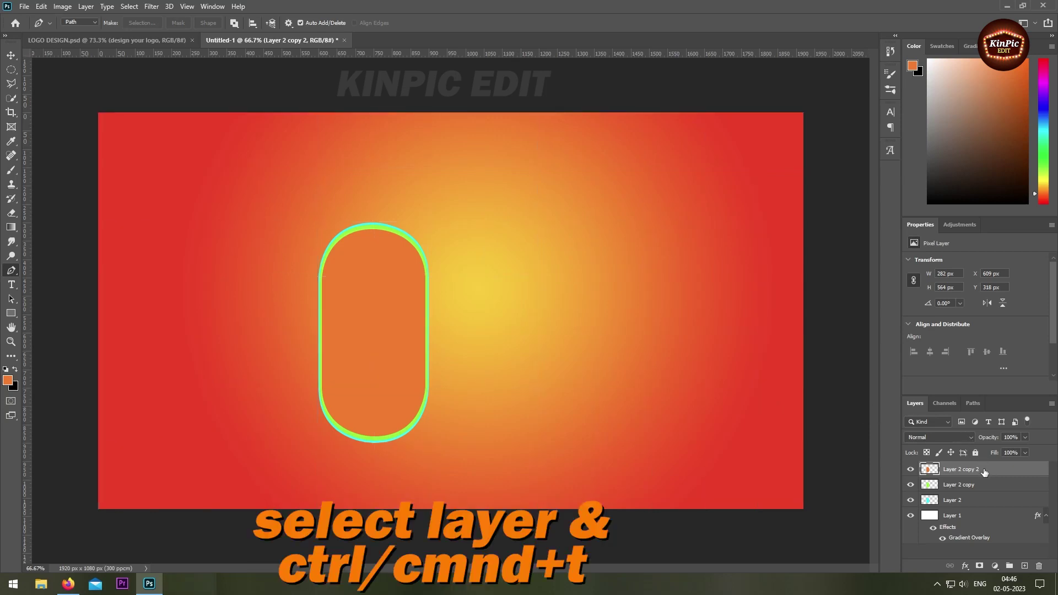
Step: Nudge the top pill copy left and up so a thicker green rim shows
key("ctrl+t")
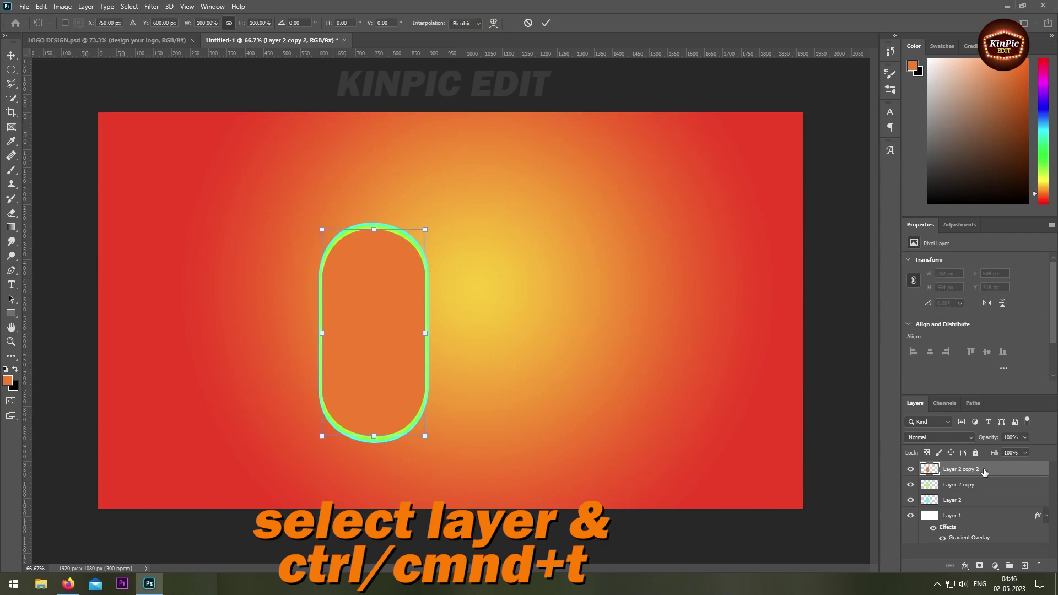
key("Left")
key("Left")
key("Left")
key("Left")
key("Left")
key("Left")
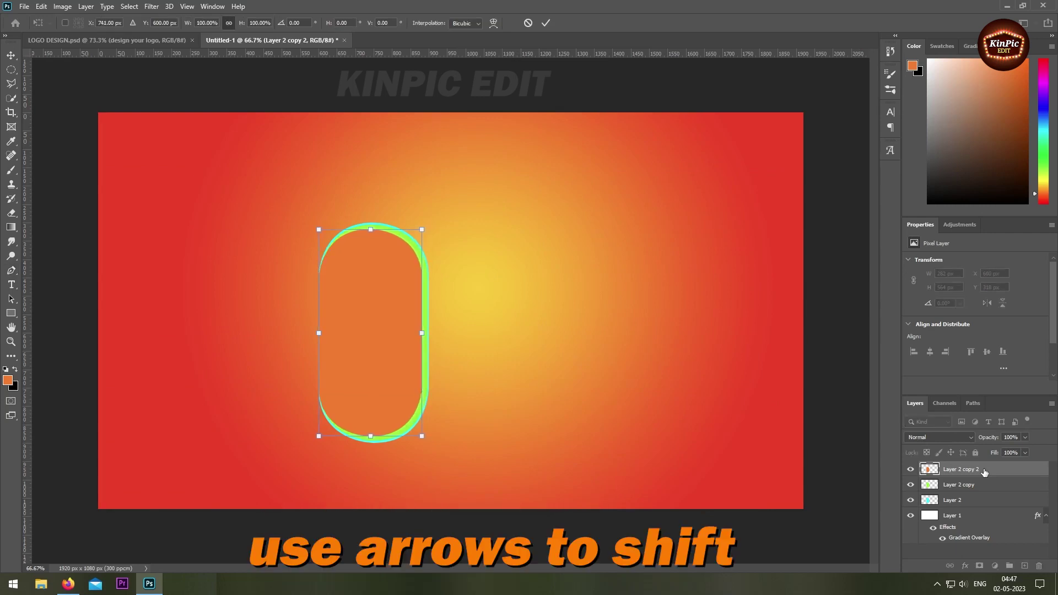
key("Up")
key("Up")
key("Up")
key("Up")
key("Up")
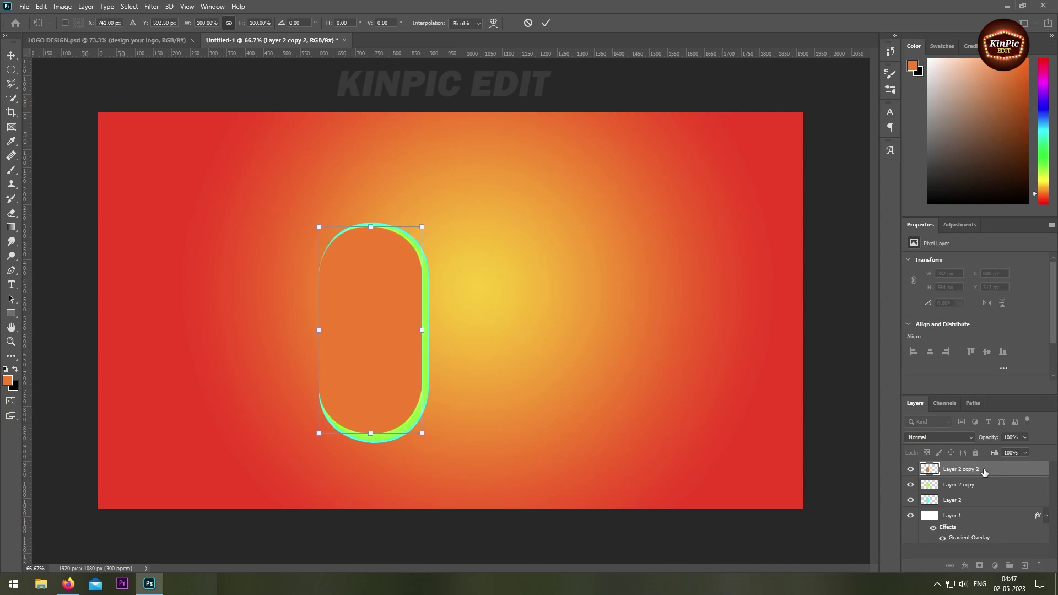
key("Return")
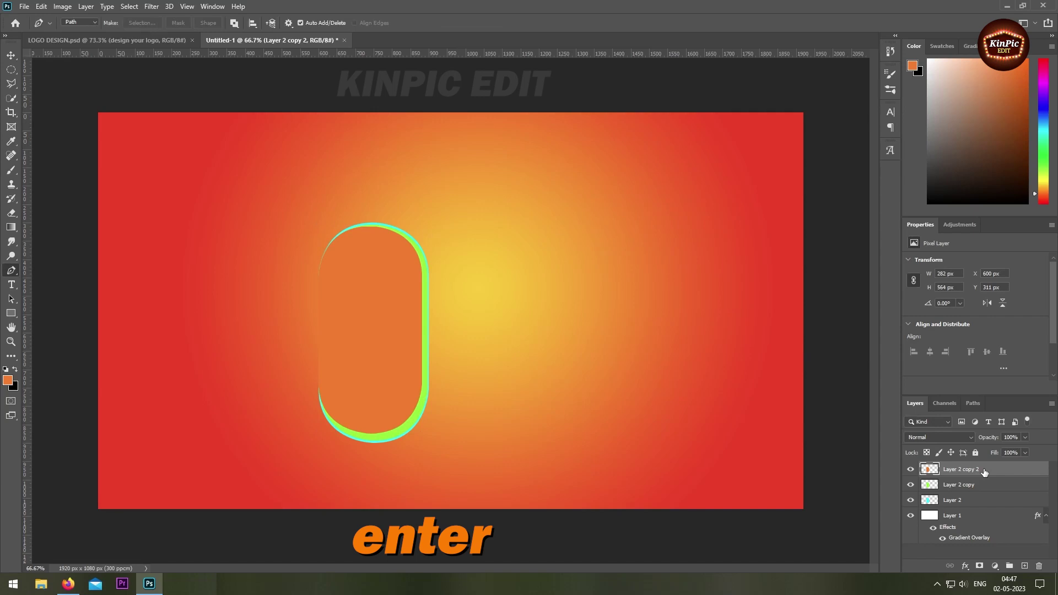
left_click(977, 503)
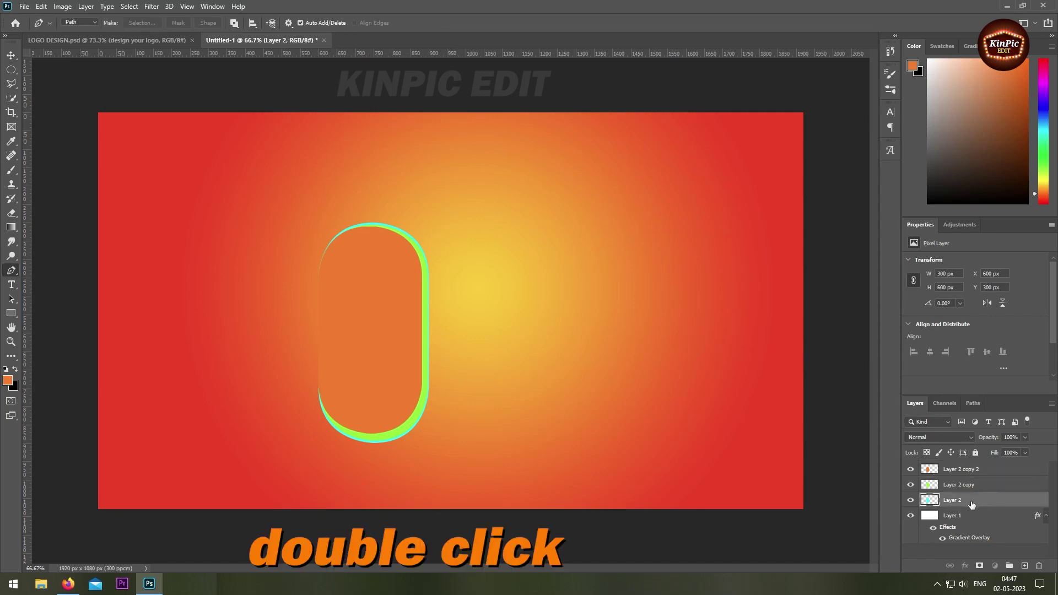
Step: Give Layer 2 a black drop shadow angled at 173° and turn the grid back on
double_click(971, 505)
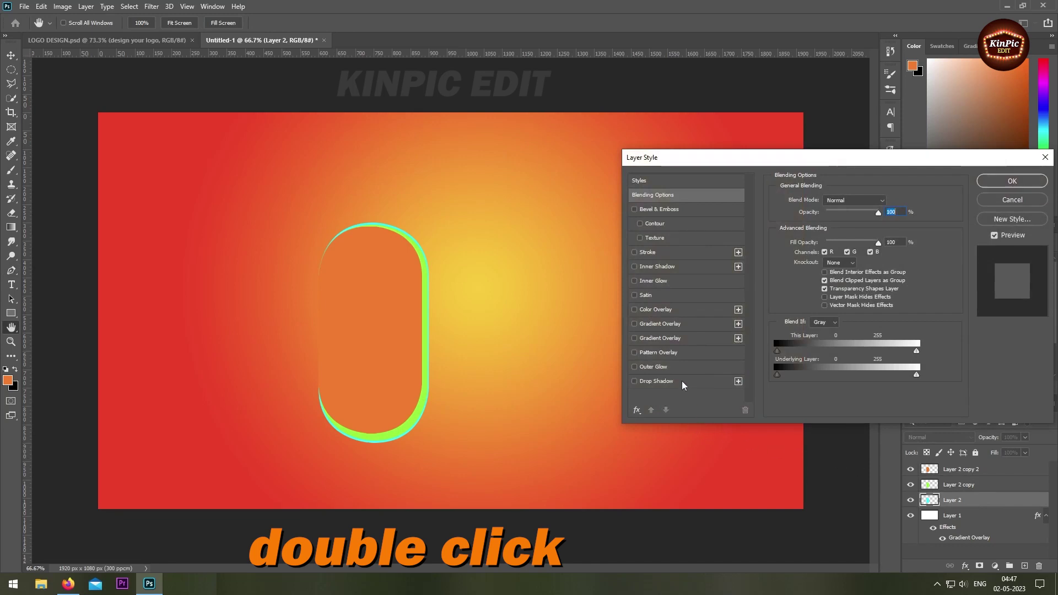
left_click(682, 381)
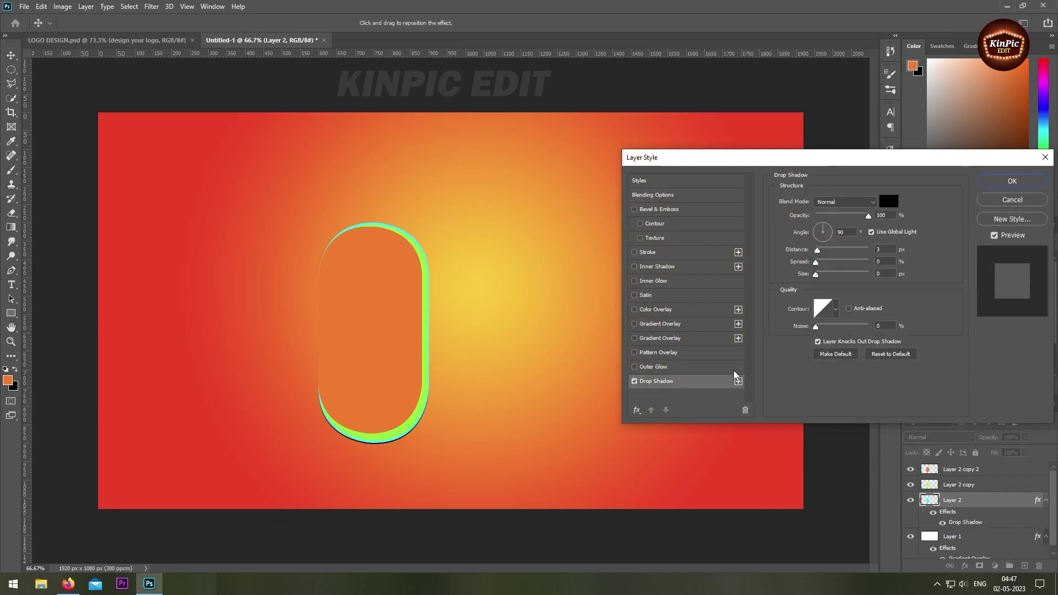
left_click(818, 228)
left_click_drag(820, 231, 818, 233)
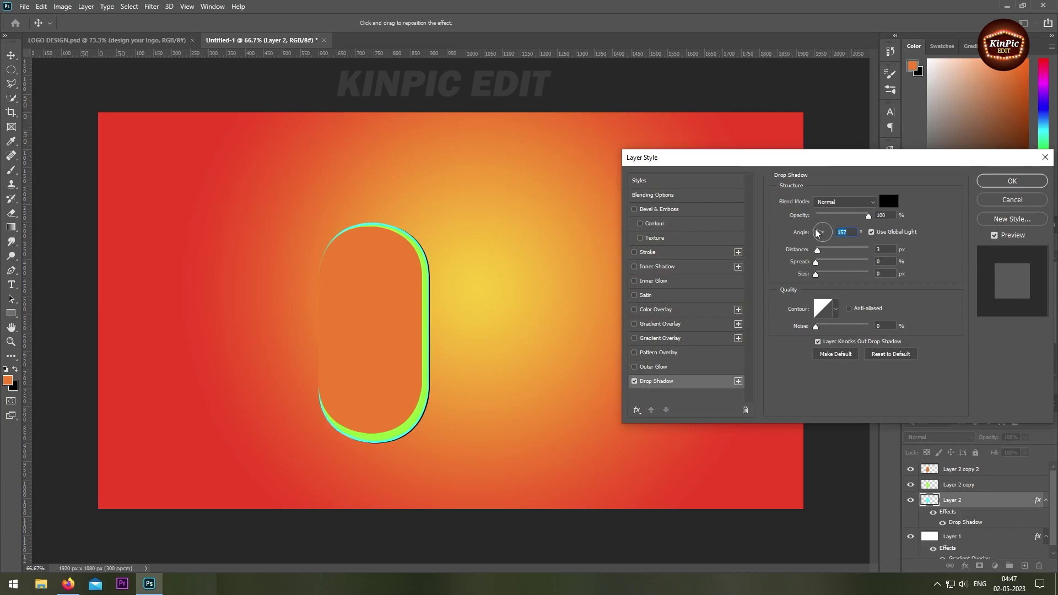
left_click_drag(817, 233, 816, 234)
left_click(1010, 182)
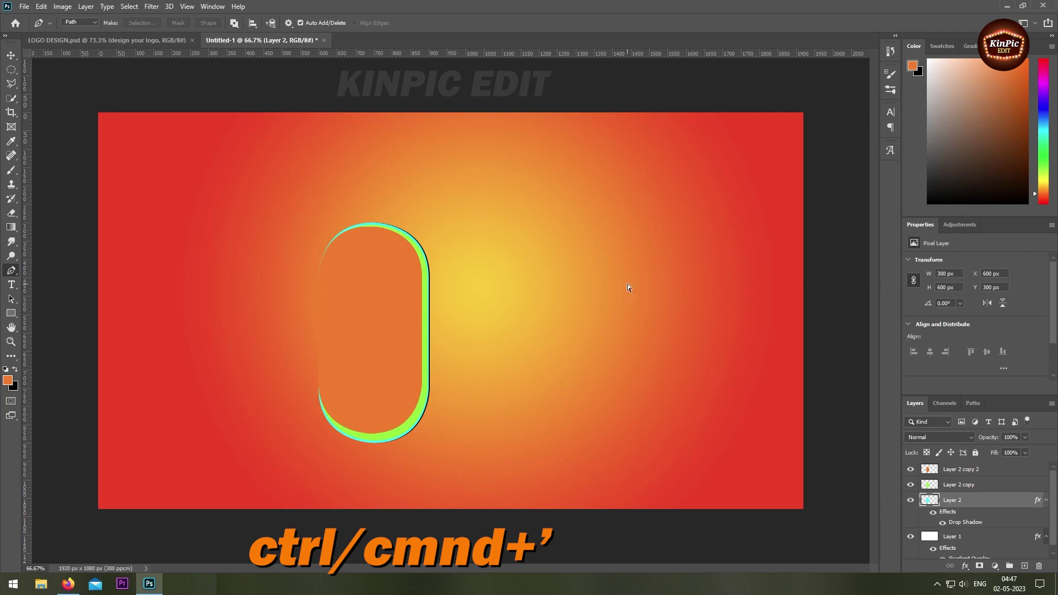
key("ctrl+apostrophe")
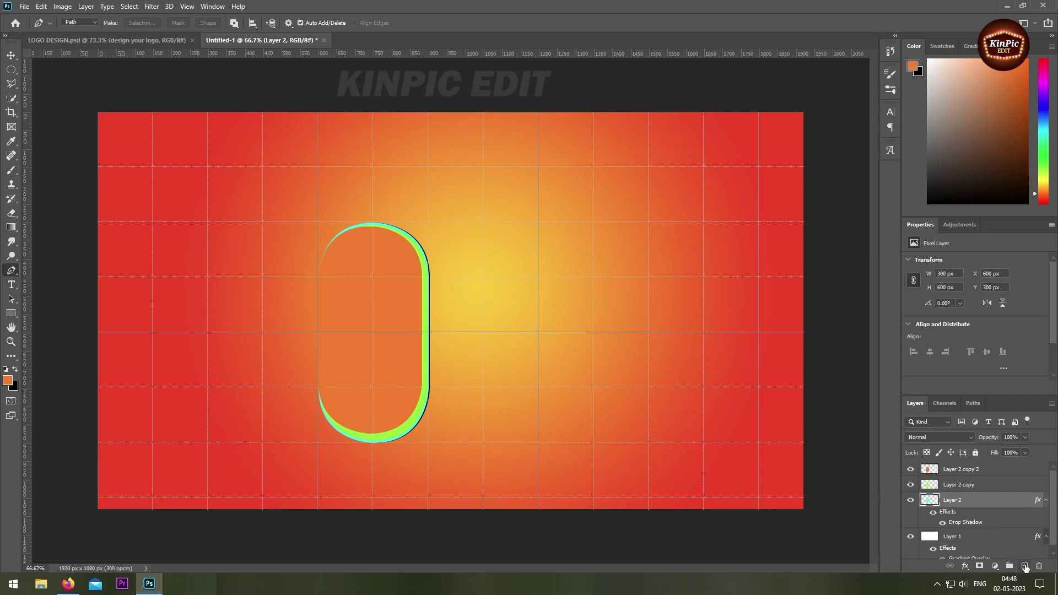
Step: Create Layer 3 at the top of the stack and draw a curved wedge path at upper left
left_click(1026, 567)
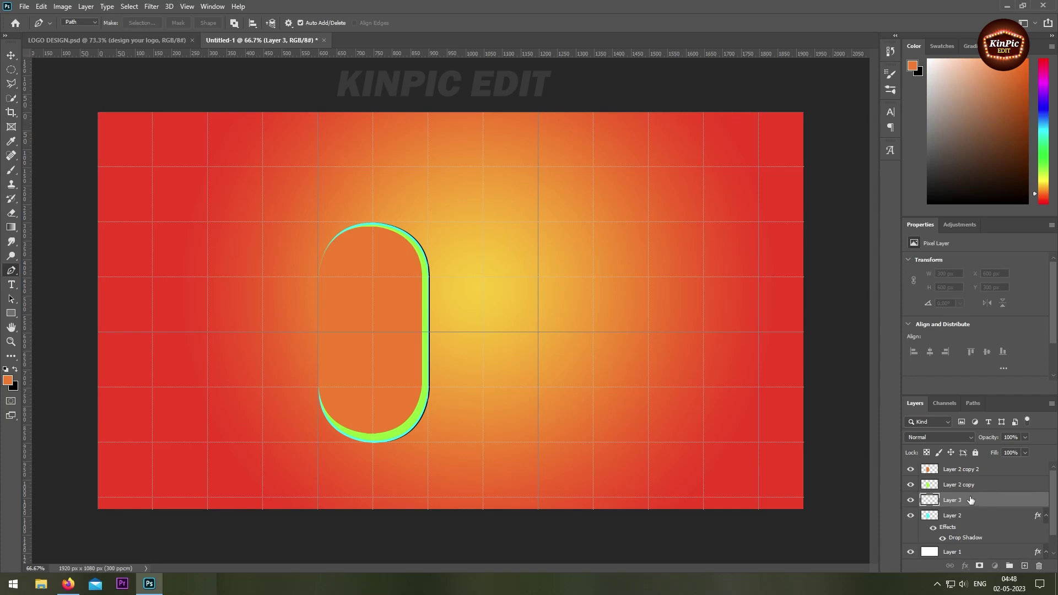
left_click_drag(971, 501, 965, 467)
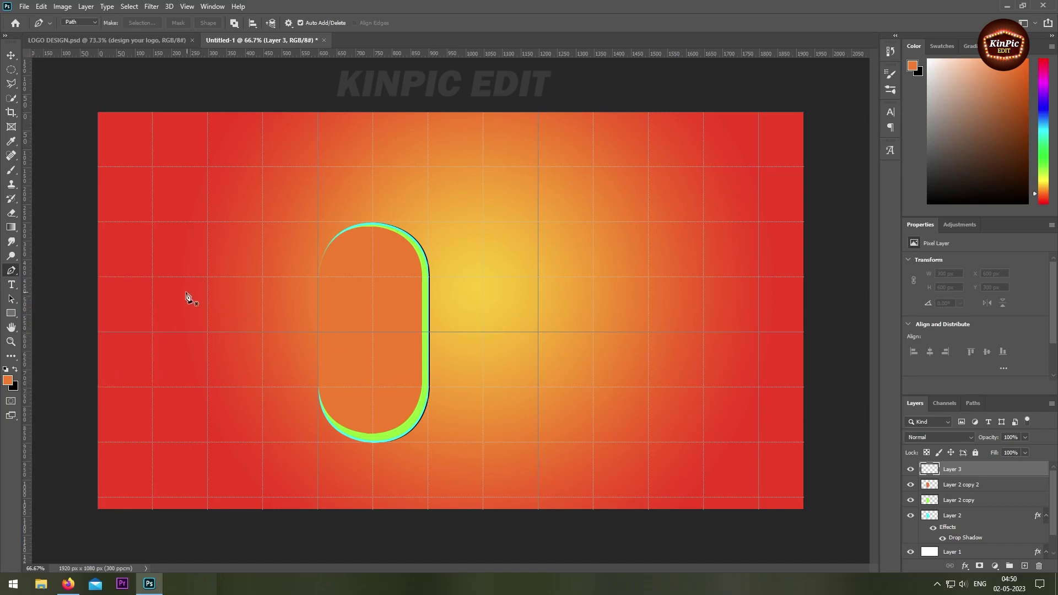
left_click(153, 278)
left_click(209, 222)
mouse_move(154, 278)
left_mouse_down()
mouse_move(66, 276)
mouse_move(72, 263)
left_mouse_up()
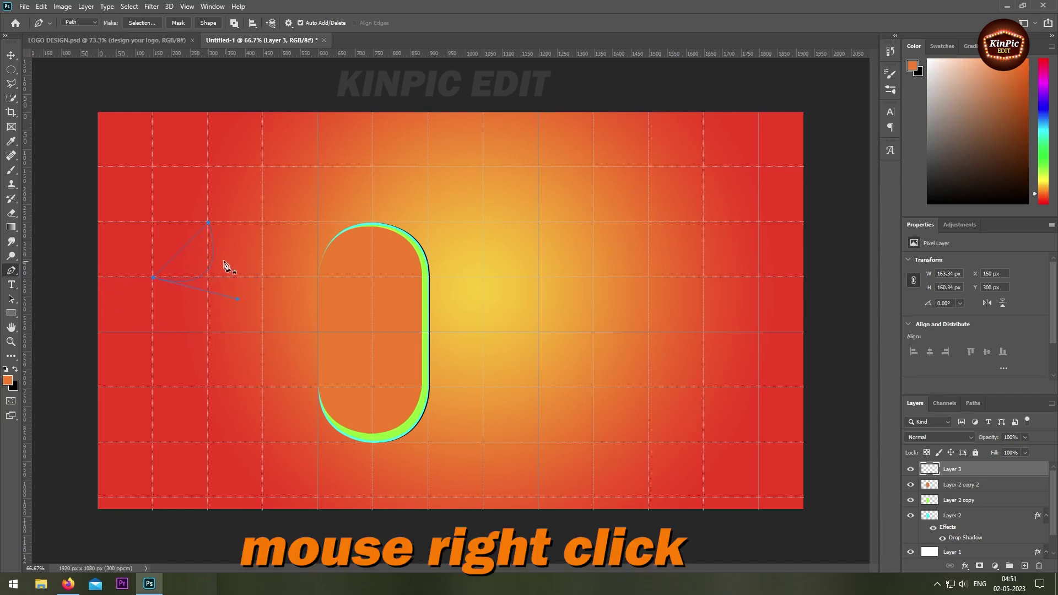
Step: Convert the wedge path into a selection with no feathering
right_click(195, 257)
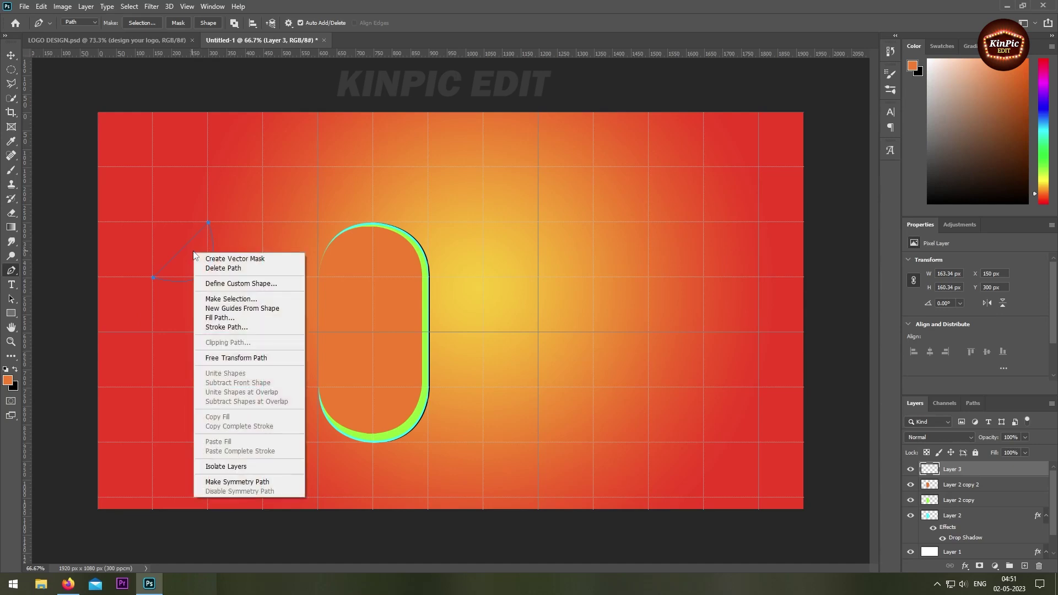
left_click(221, 298)
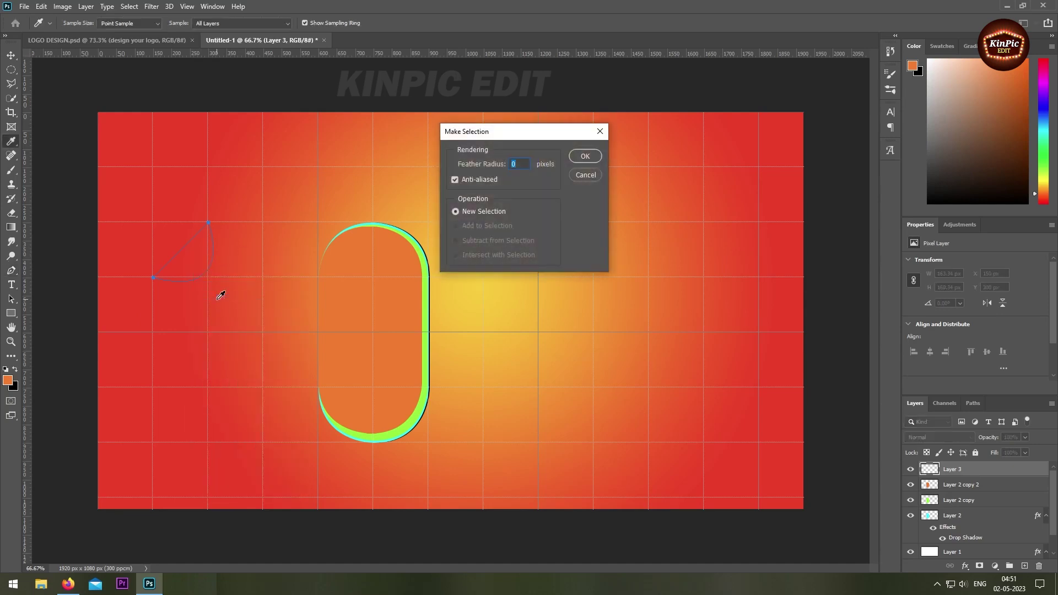
left_click(585, 158)
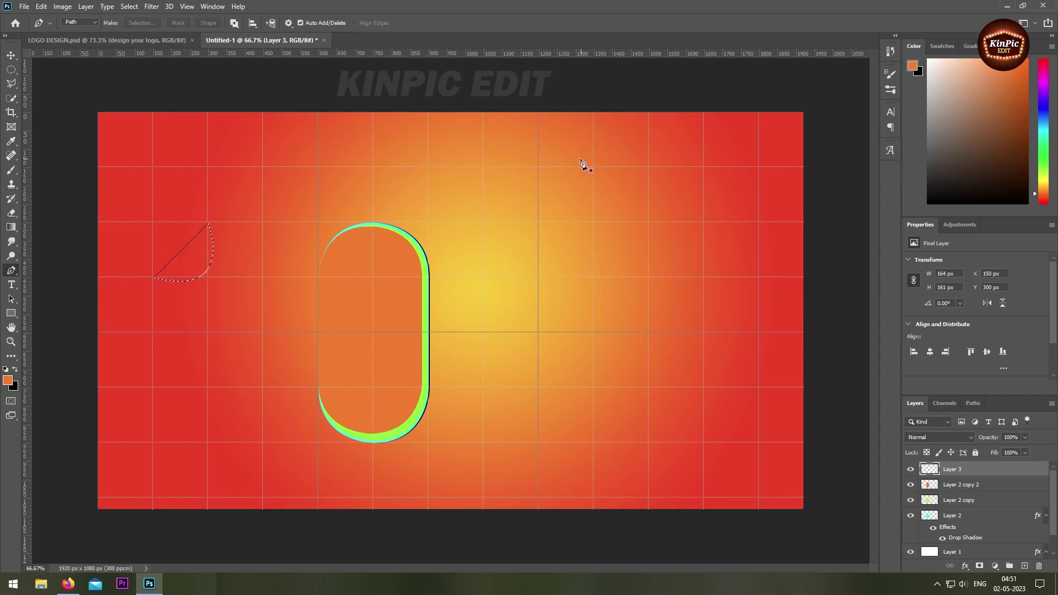
left_click(7, 381)
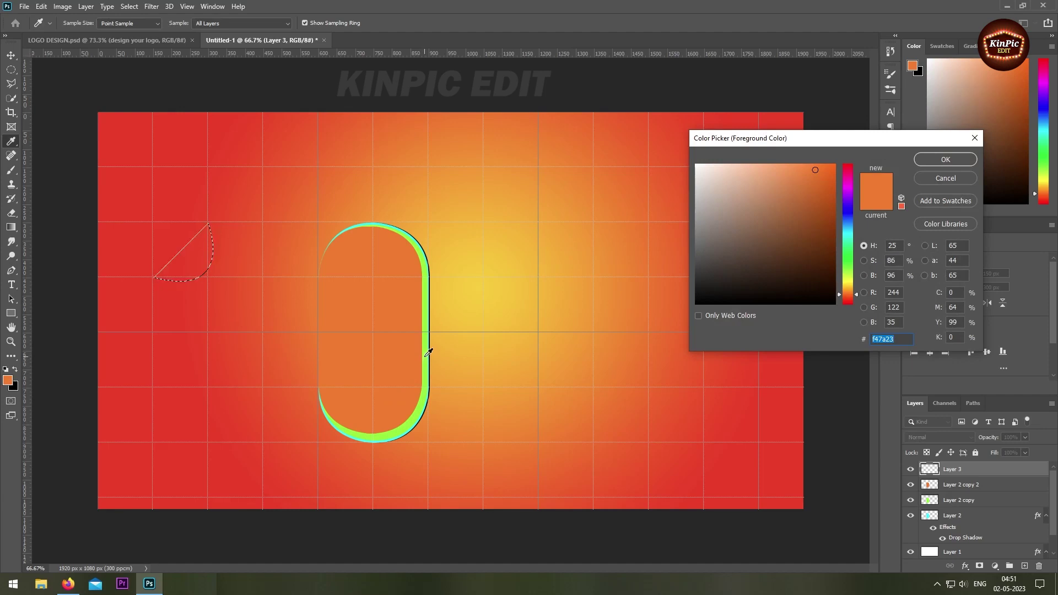
Step: Fill the wedge selection with the rim's bright green sampled from the pill, then deselect
left_click(427, 355)
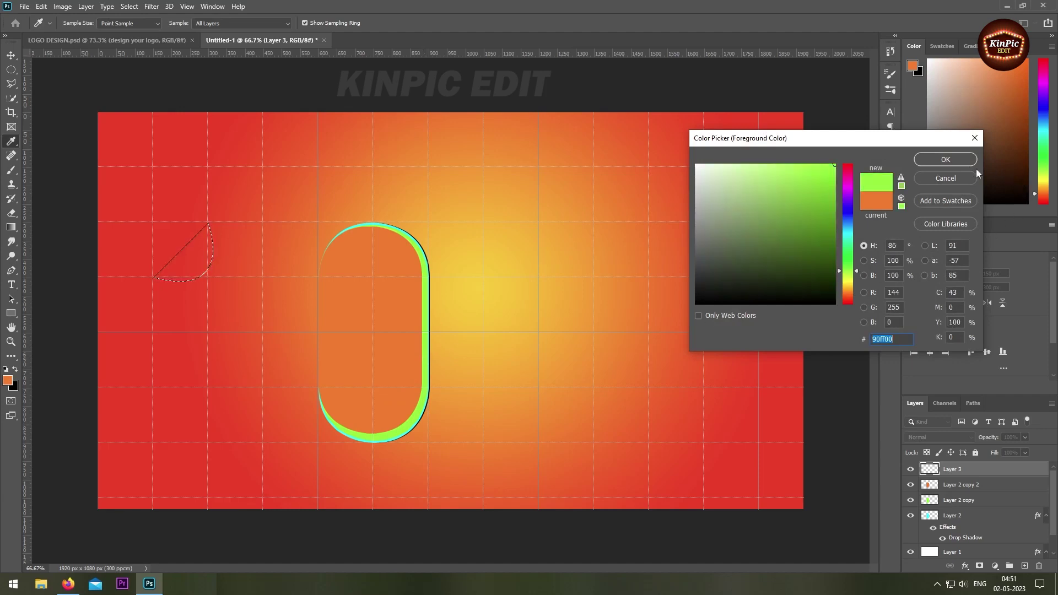
left_click(945, 159)
key("p")
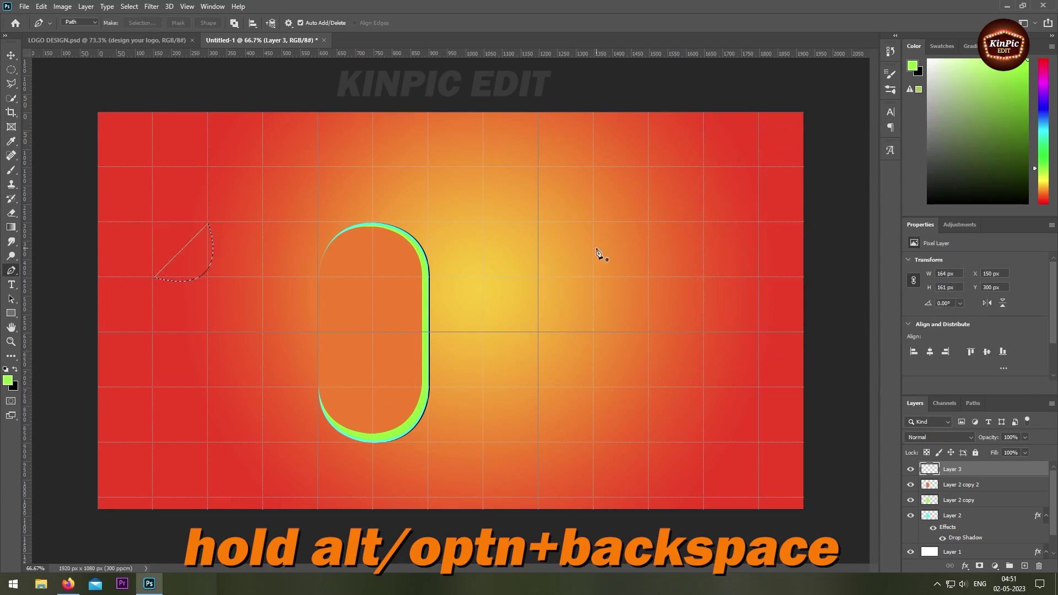
key("alt+BackSpace")
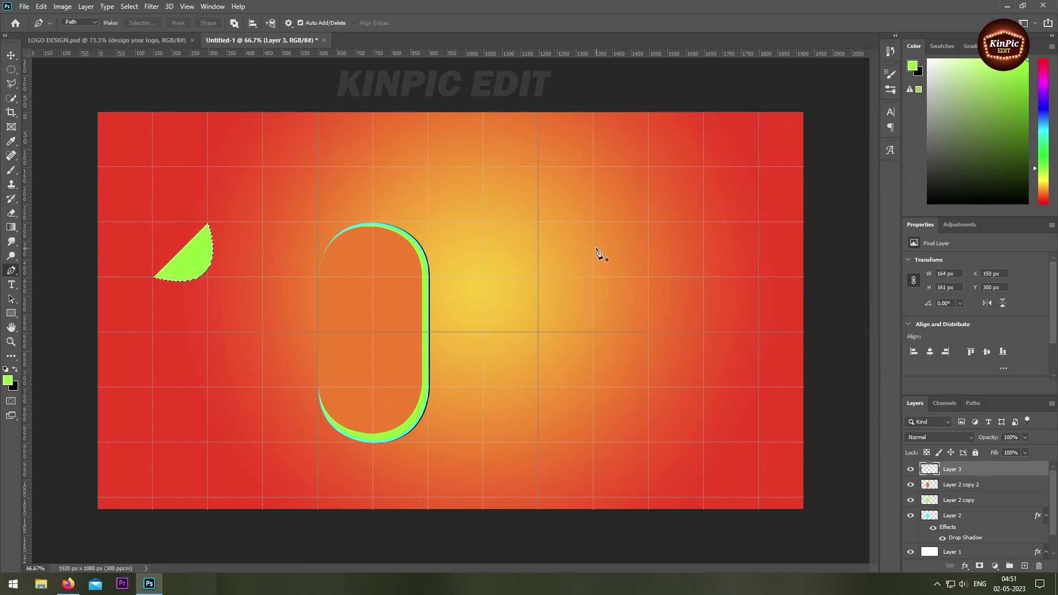
key("ctrl+d")
Step: Move the green wedge into the pill's lower left and hide the grid
key("ctrl+t")
mouse_move(195, 261)
left_mouse_down()
mouse_move(385, 391)
mouse_move(389, 380)
left_mouse_up()
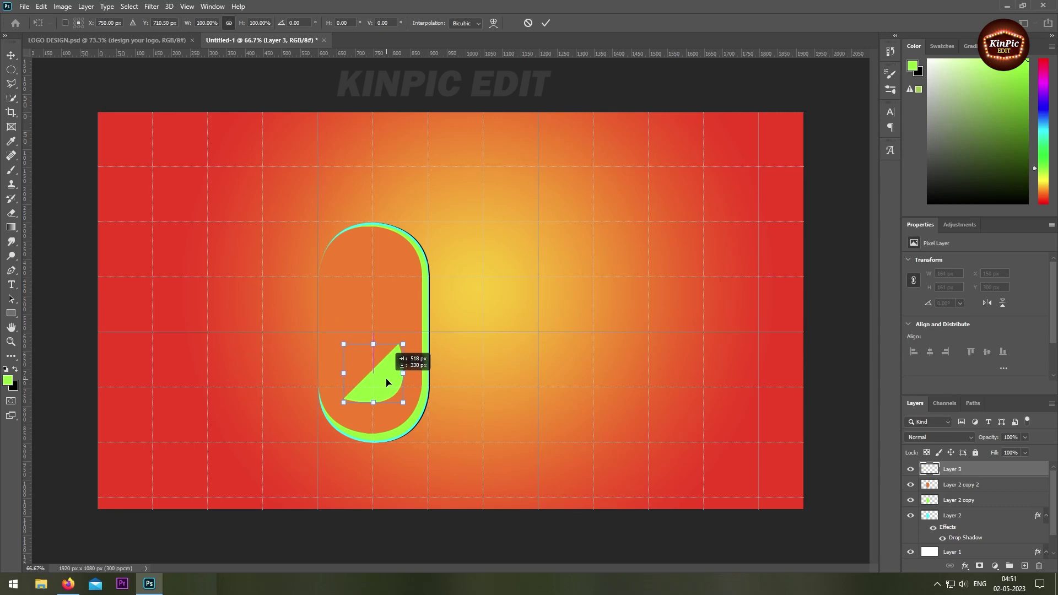
left_click_drag(389, 380, 392, 374)
key("Return")
key("p")
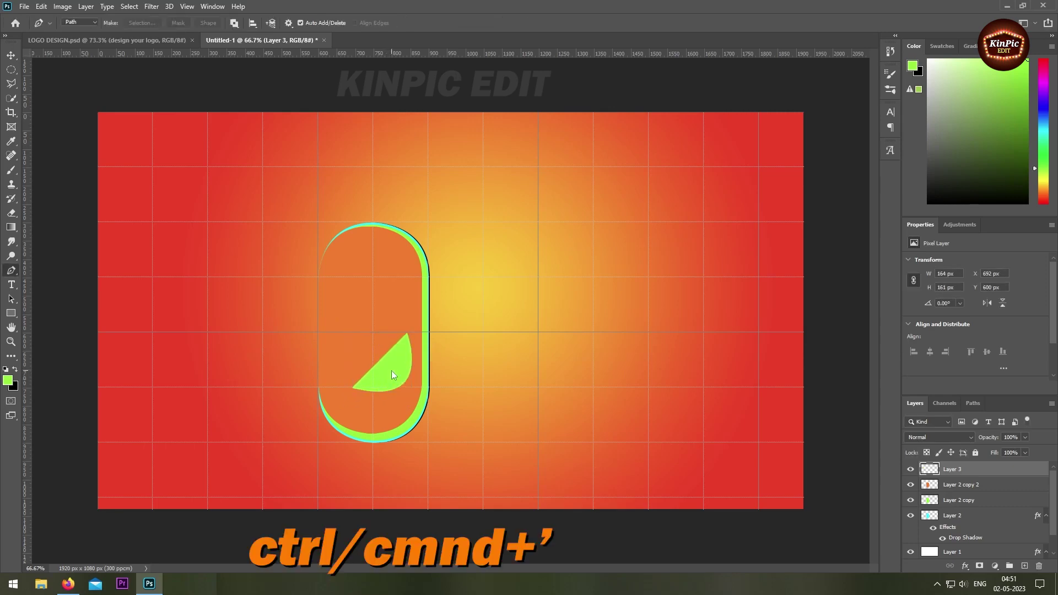
key("ctrl+apostrophe")
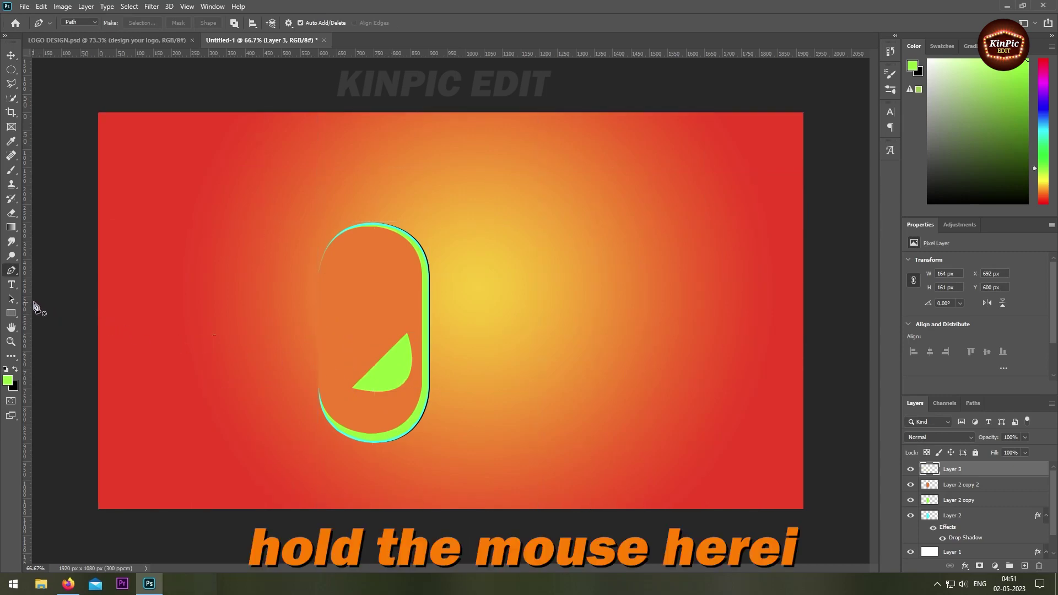
left_click(14, 316)
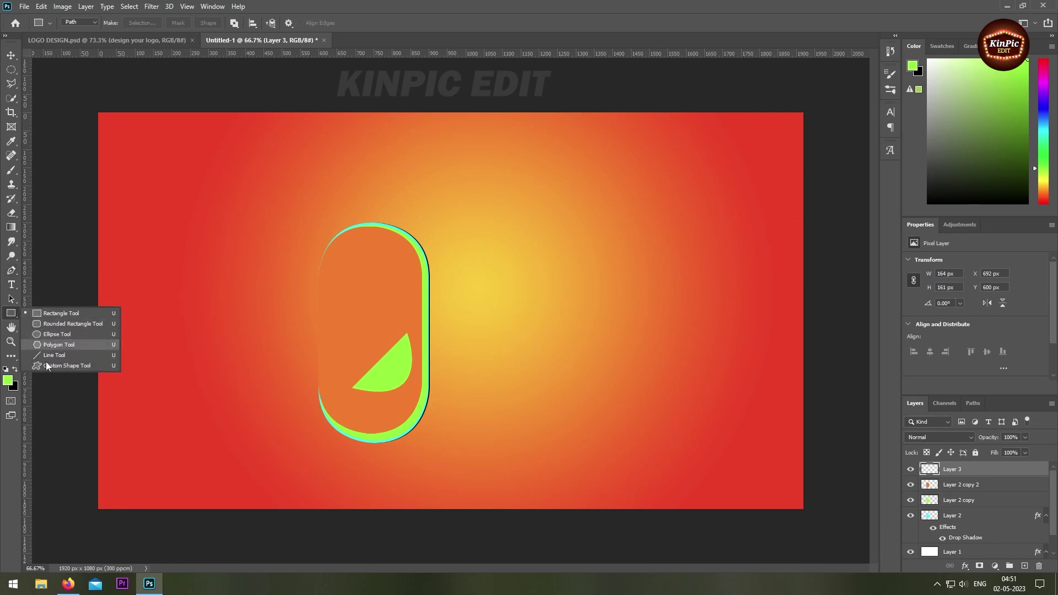
Step: Pick the leaping deer from the Wild Animals custom shapes, with the tool set to Shape mode
left_click(80, 366)
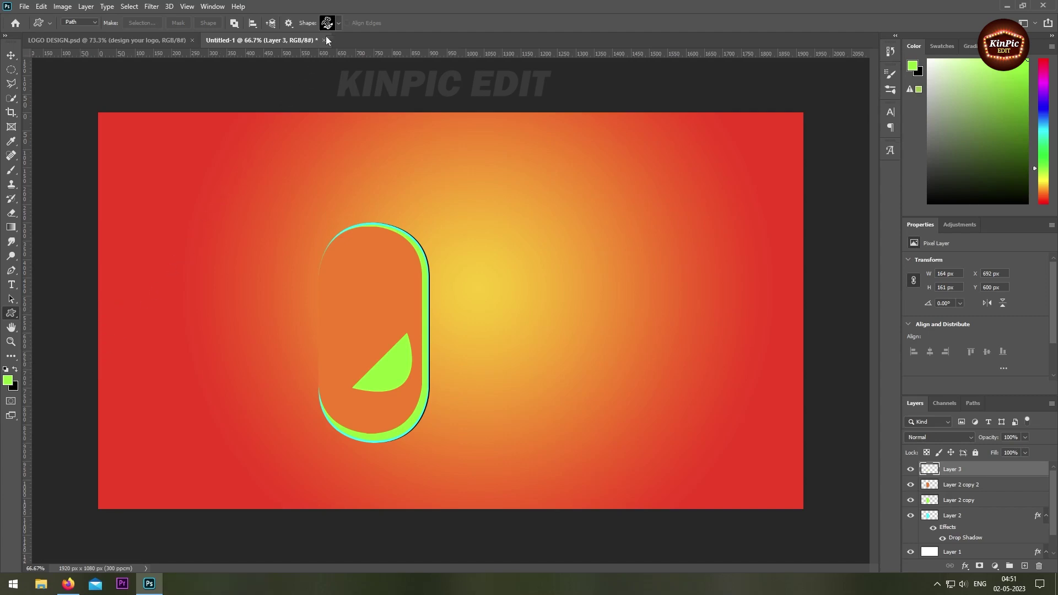
left_click(339, 25)
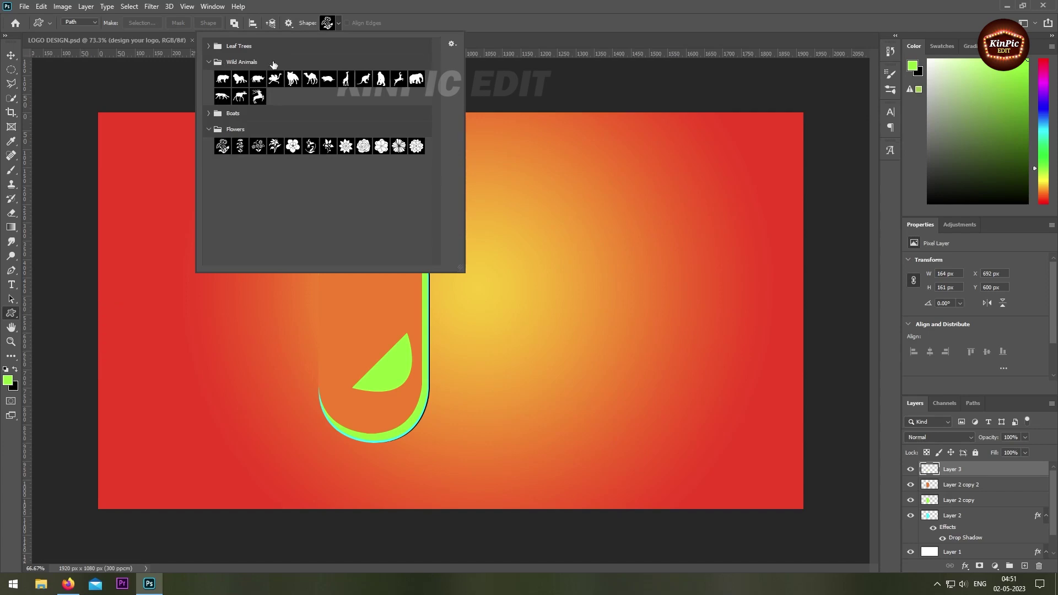
left_click(208, 62)
left_click(208, 62)
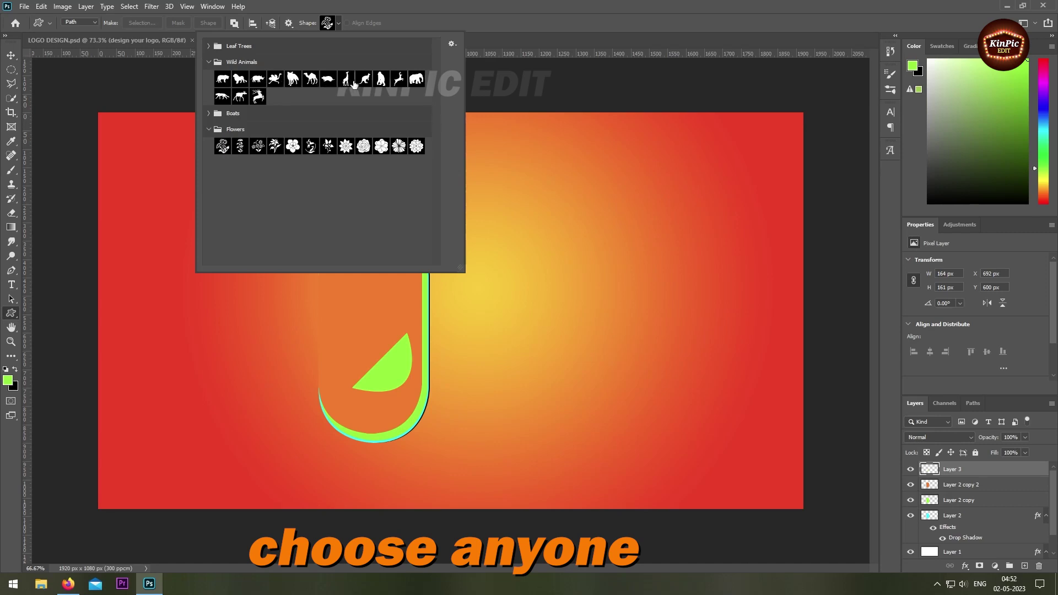
left_click(398, 80)
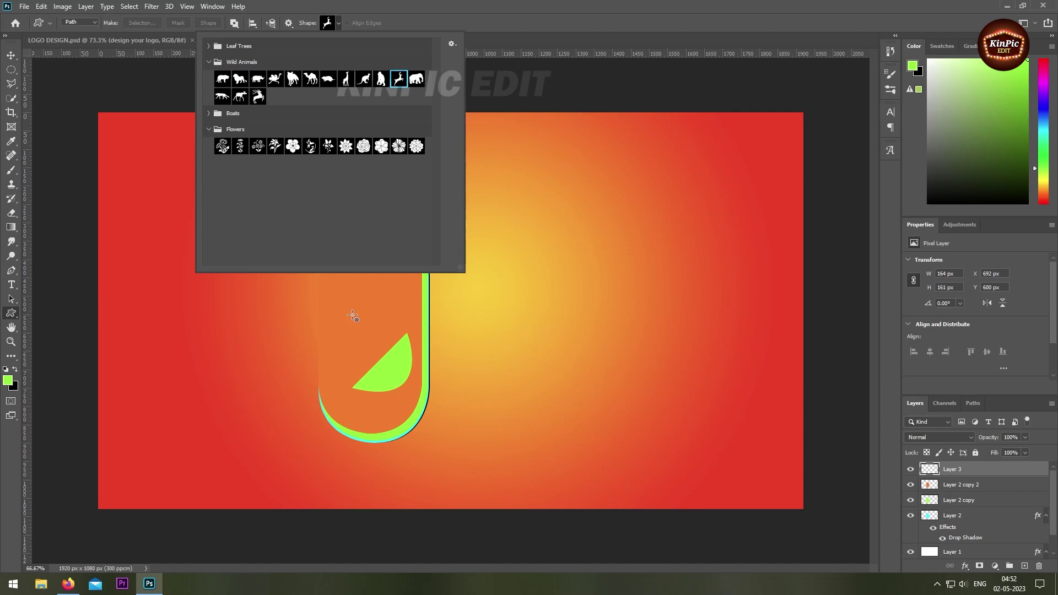
left_click(81, 22)
left_click(82, 22)
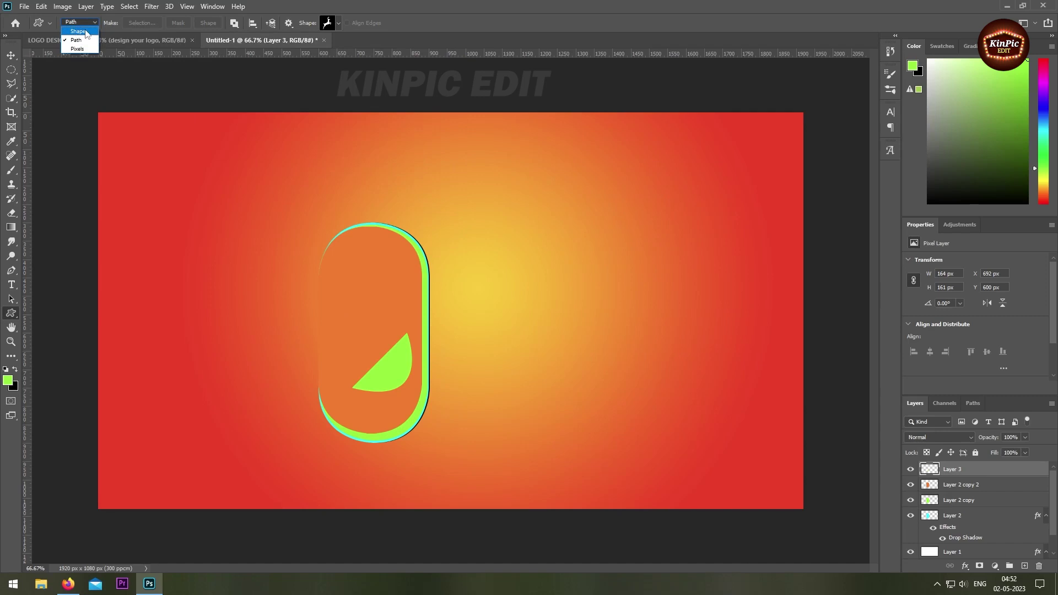
left_click(76, 32)
Step: Draw the deer about 103 by 219 px inside the pill and give it a drop shadow
left_click_drag(348, 284, 384, 349)
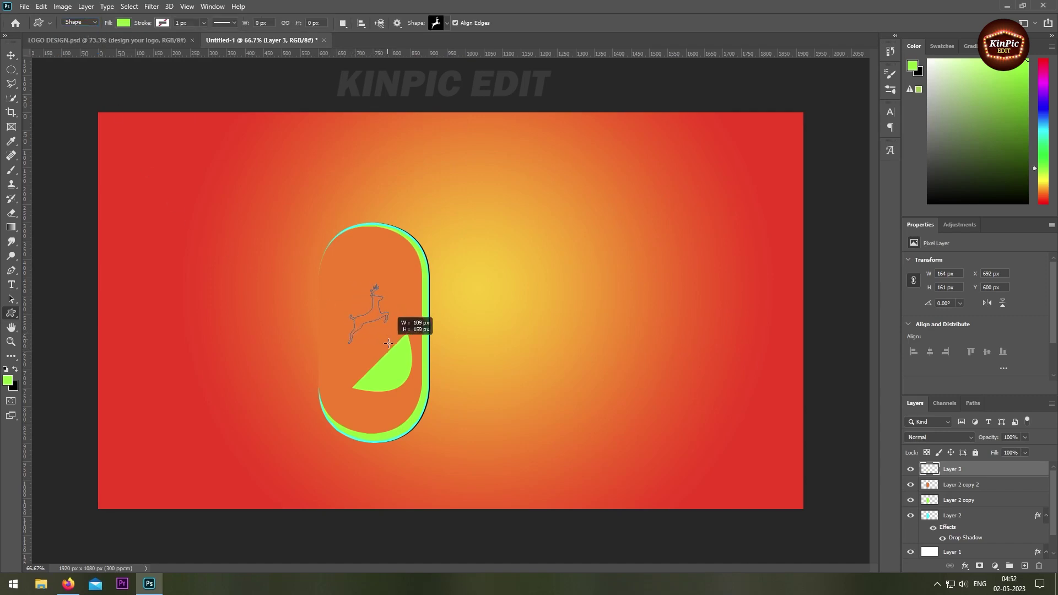
left_click_drag(384, 348, 386, 365)
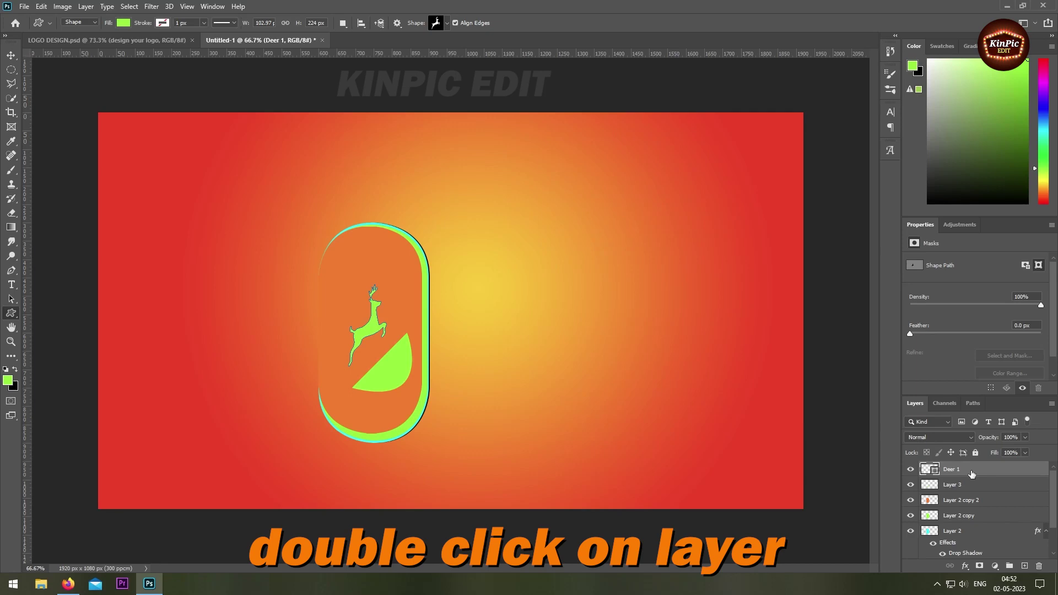
double_click(972, 472)
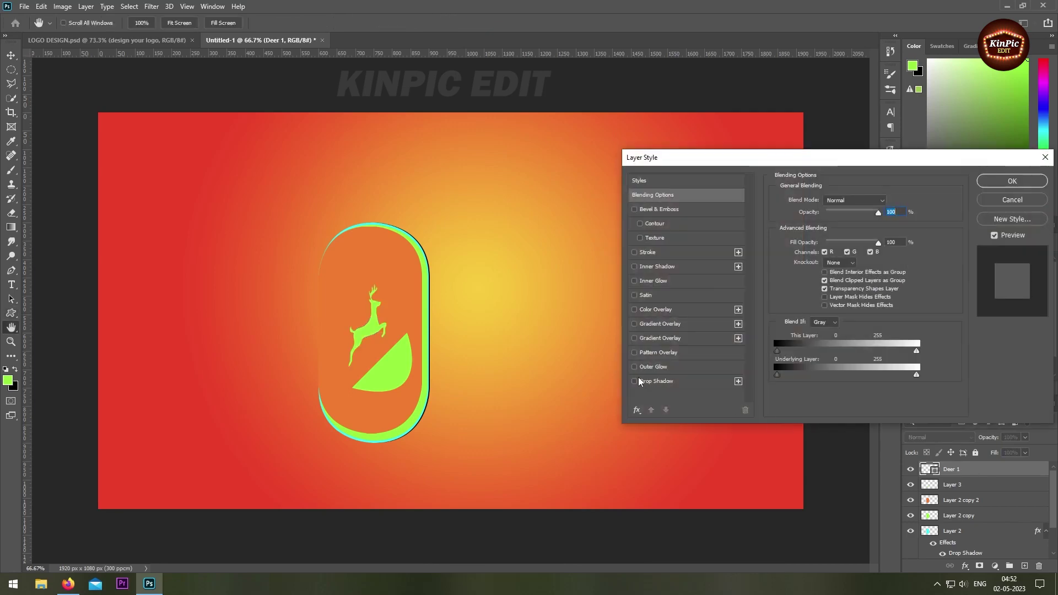
left_click(702, 382)
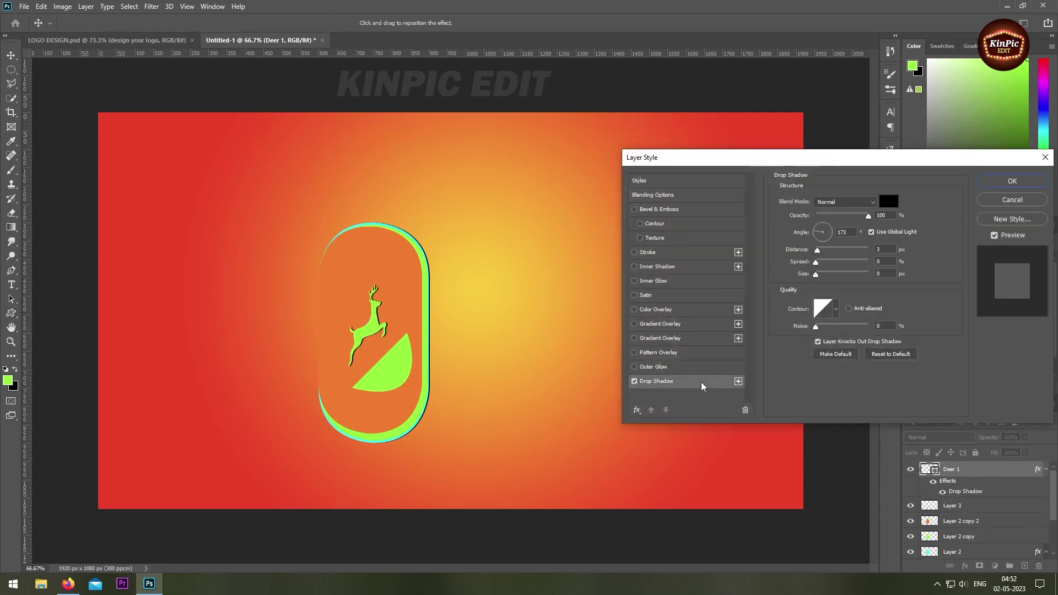
left_click(1012, 181)
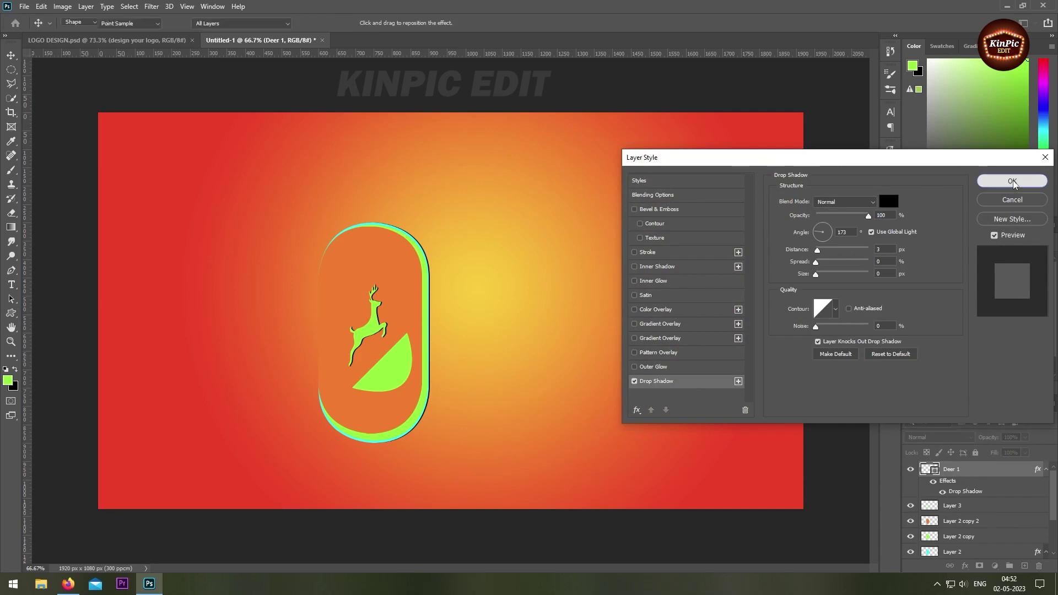
Step: Add a drop shadow to the green half-circle on Layer 3
left_click(969, 505)
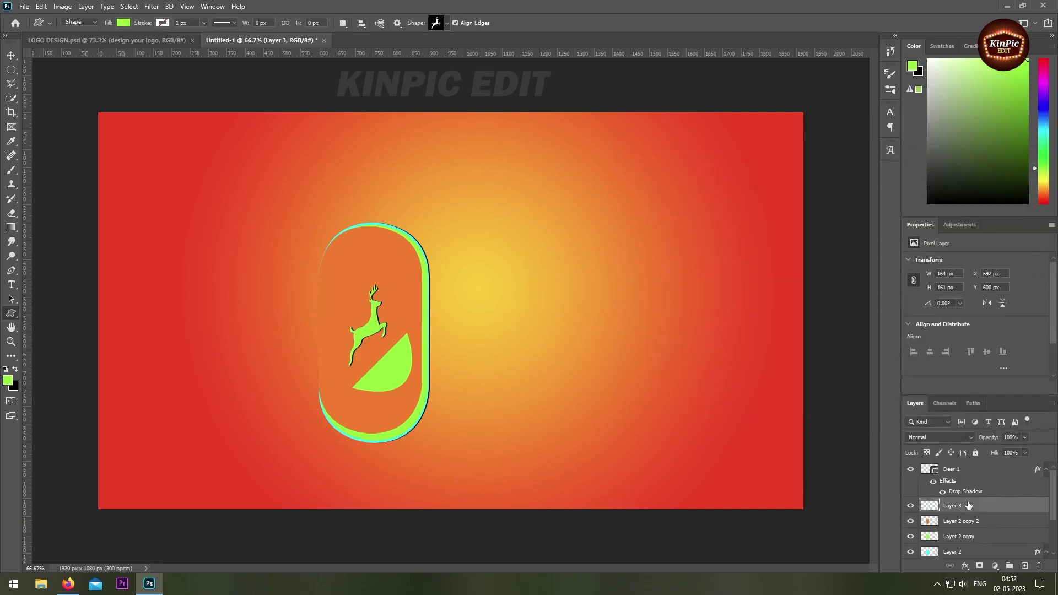
double_click(976, 510)
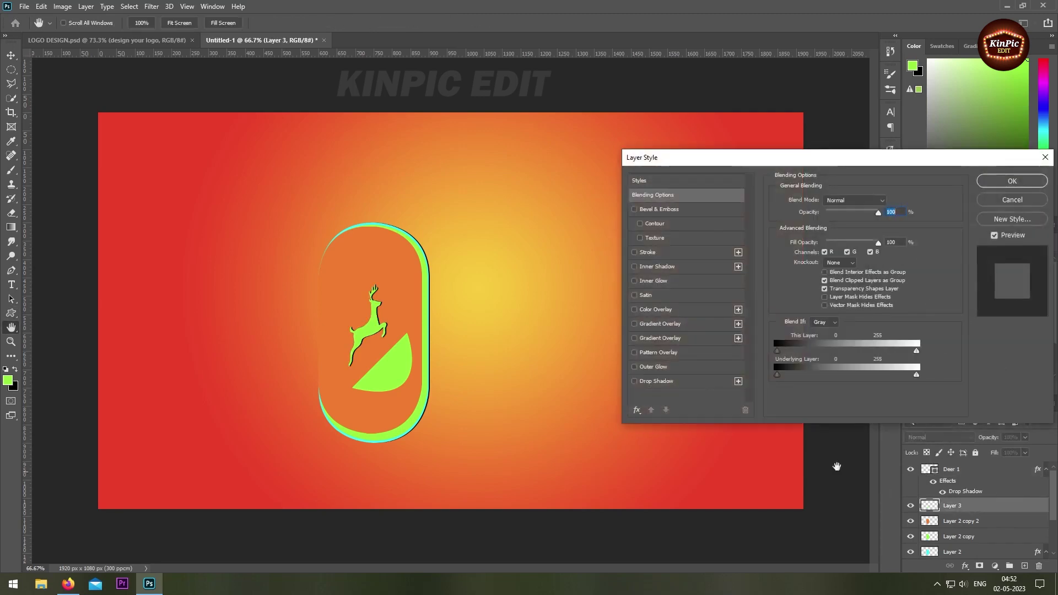
left_click(674, 381)
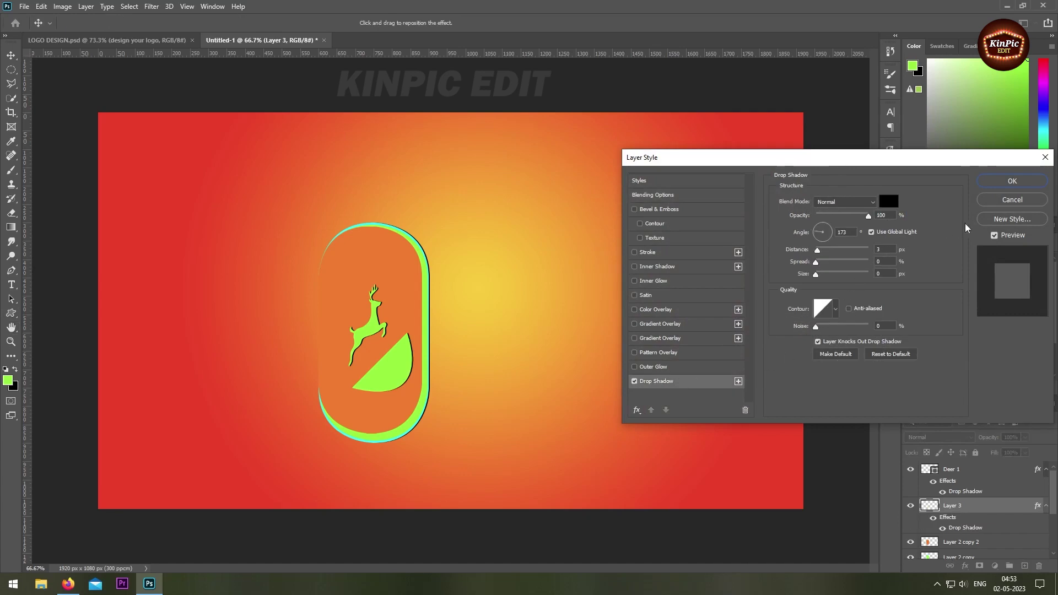
left_click(1013, 182)
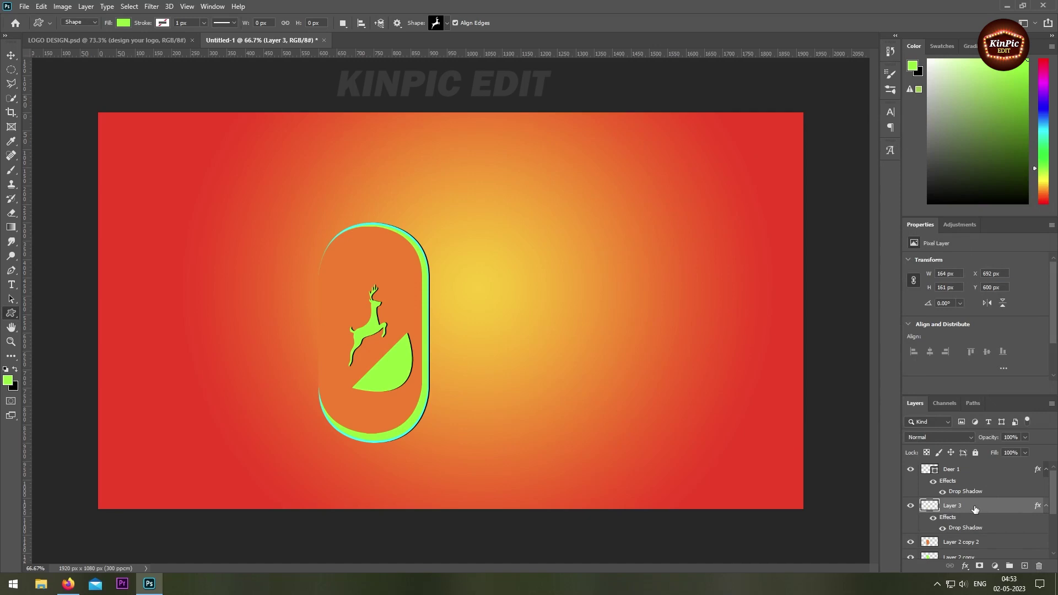
Step: Scale the green wedge to about 54%, tilt it slightly, and tuck it under the deer's hind legs
key("ctrl+t")
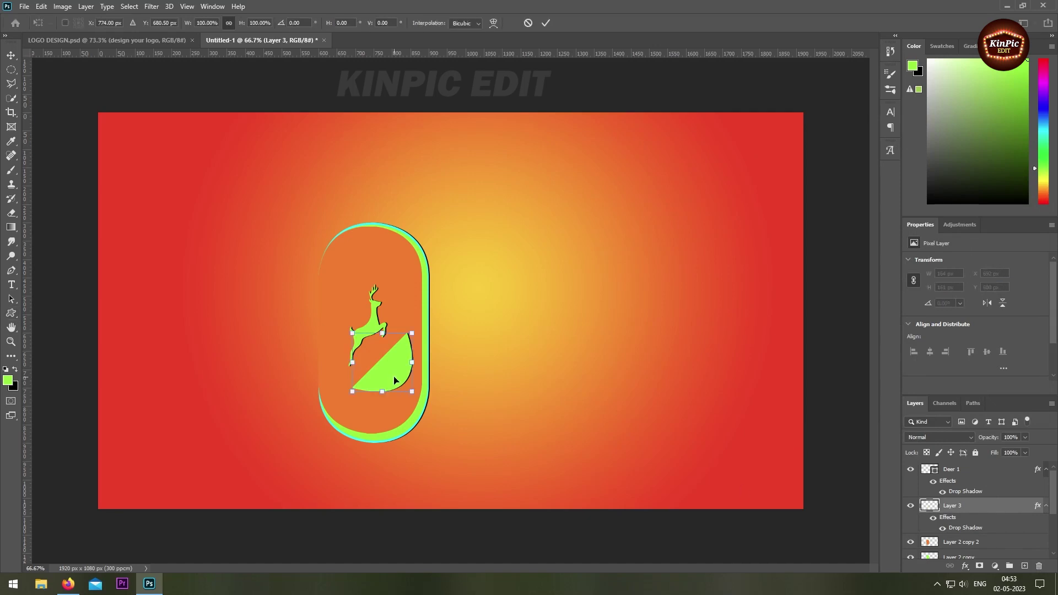
left_click_drag(395, 380, 385, 377)
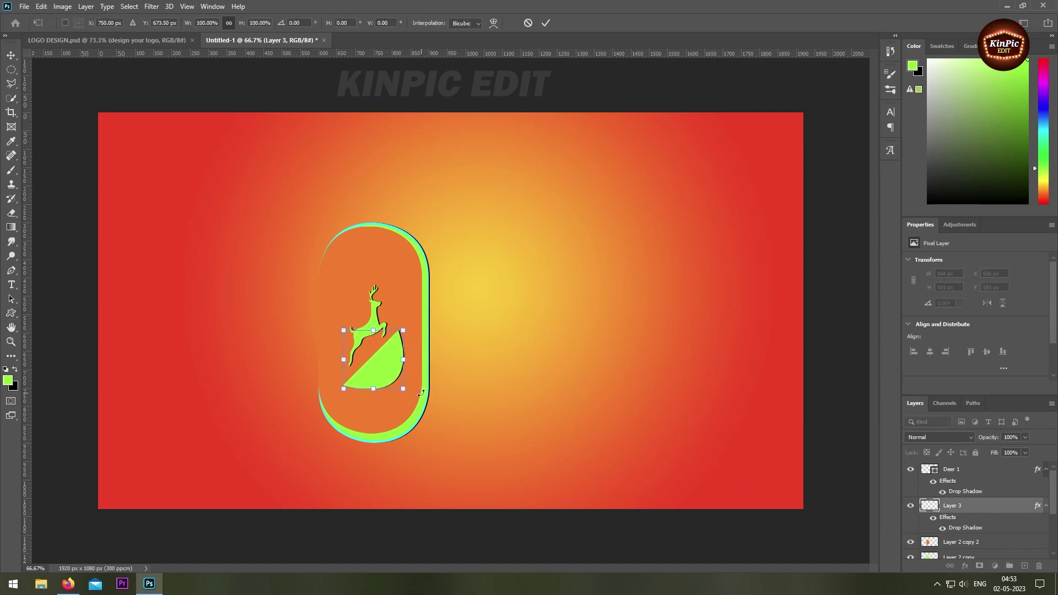
mouse_move(403, 331)
left_mouse_down()
mouse_move(378, 368)
mouse_move(393, 381)
left_mouse_up()
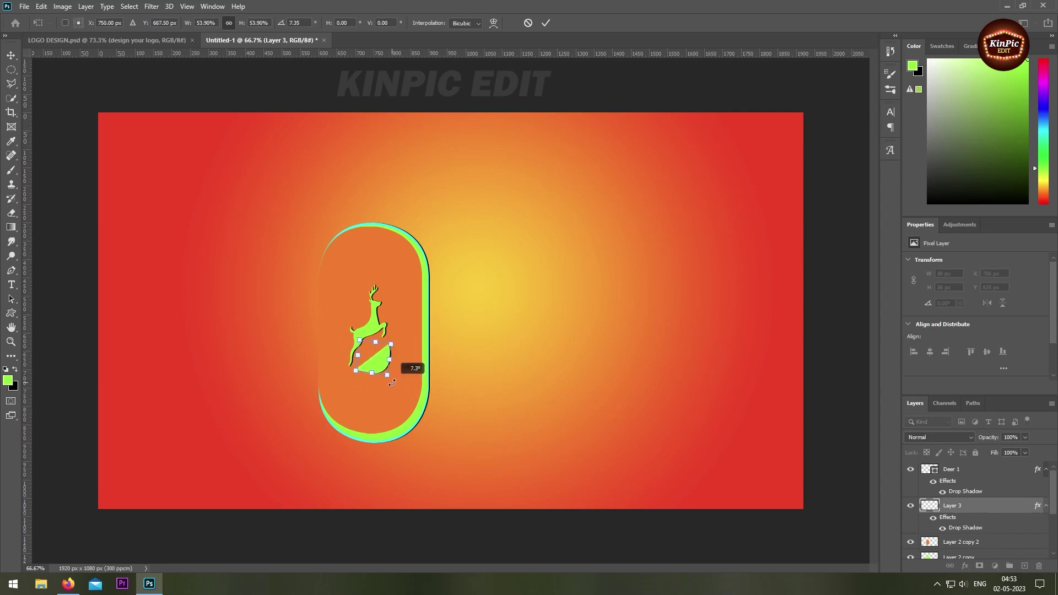
key("Return")
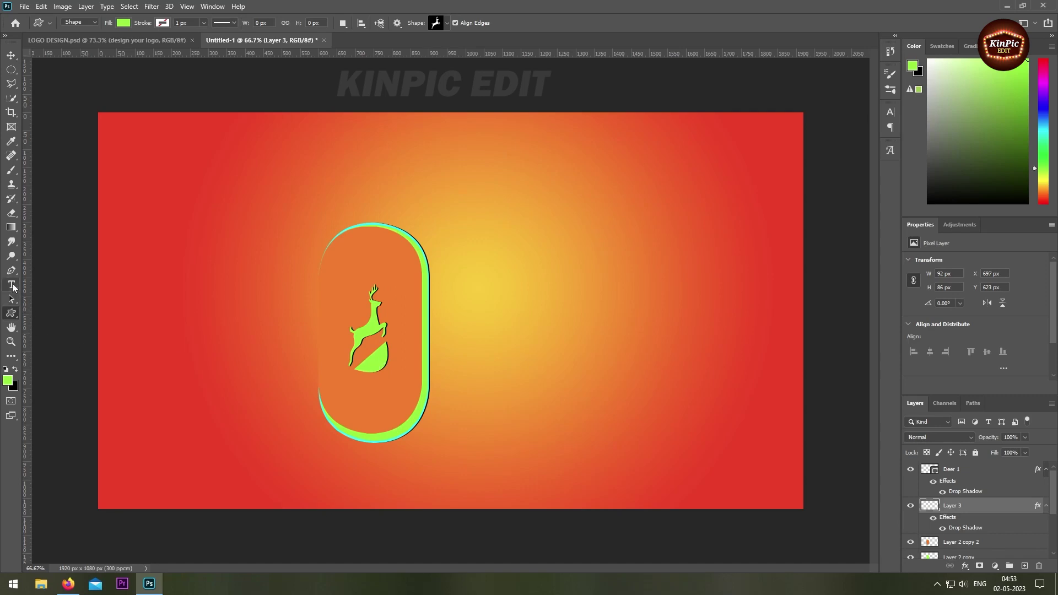
left_click(11, 284)
Step: Type 'COMPANY LOGO' in Berlin Sans FB Demi to the right of the pill
left_click(501, 272)
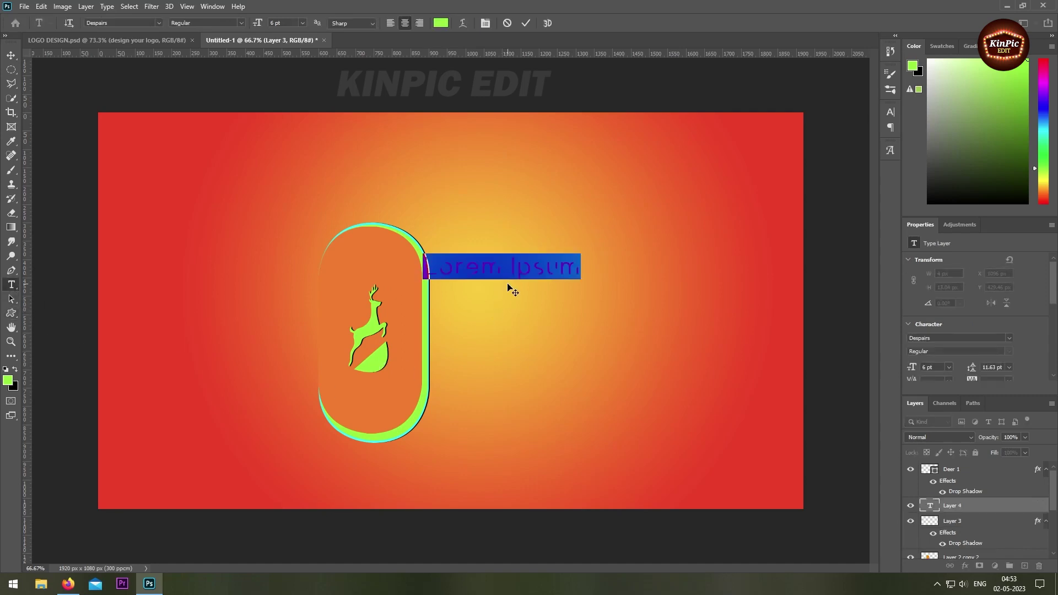
left_click(891, 112)
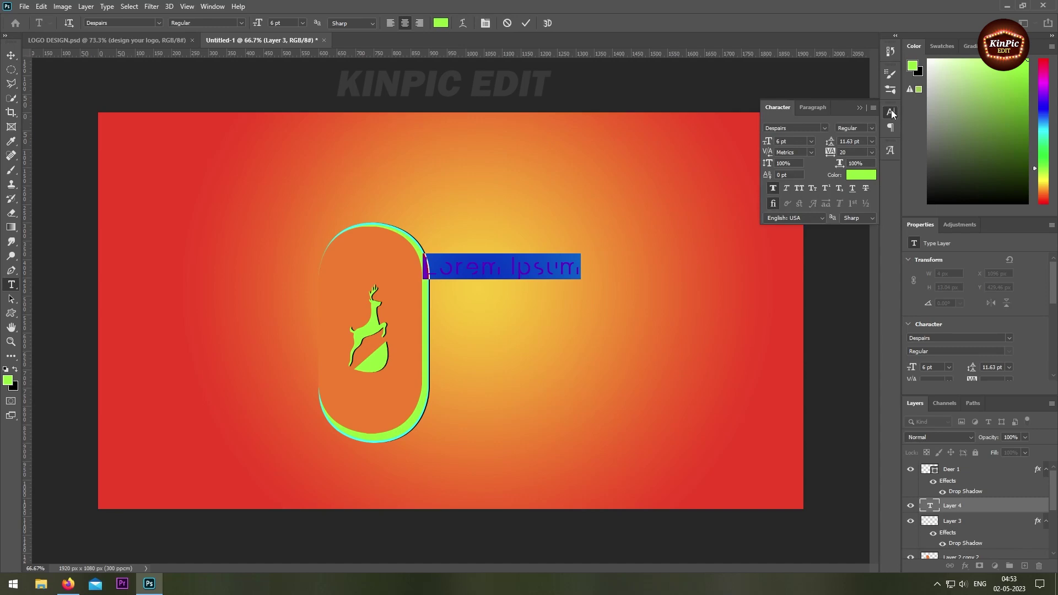
left_click(825, 128)
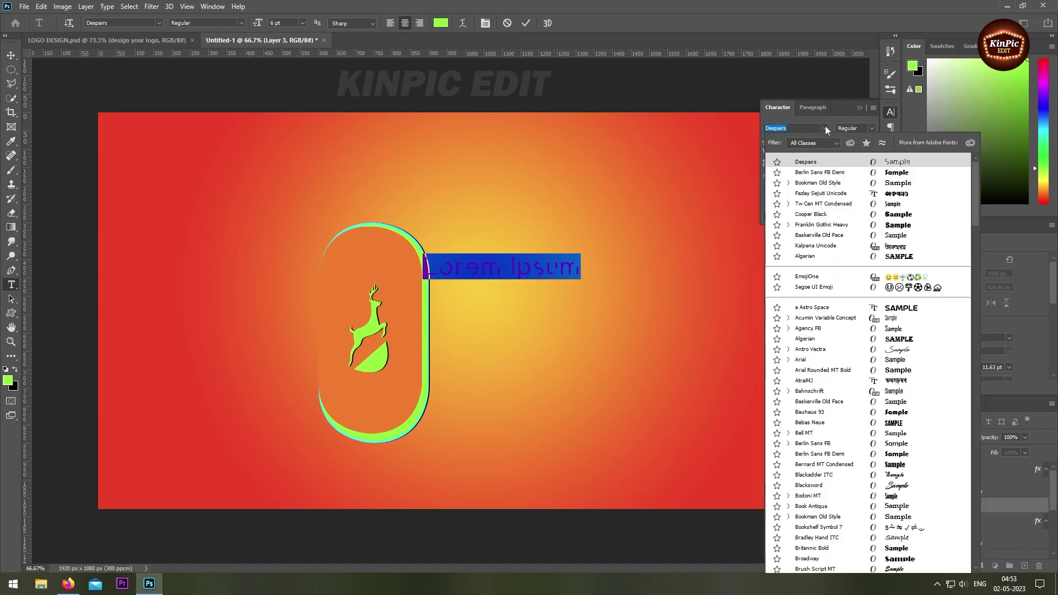
left_click(889, 169)
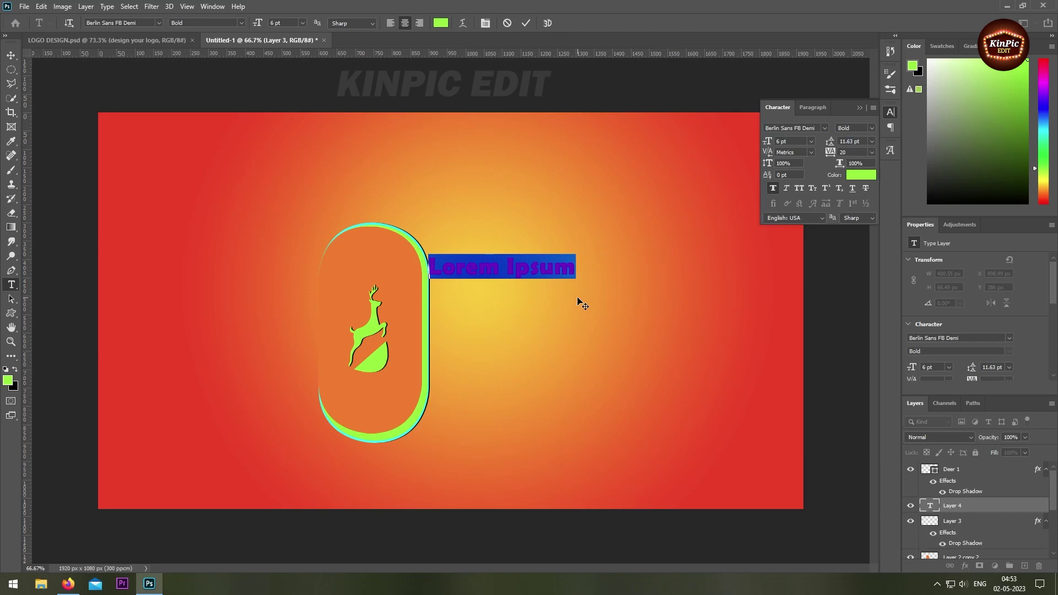
type("COM")
type("PAN")
key("BackSpace")
type("ANY LOGO")
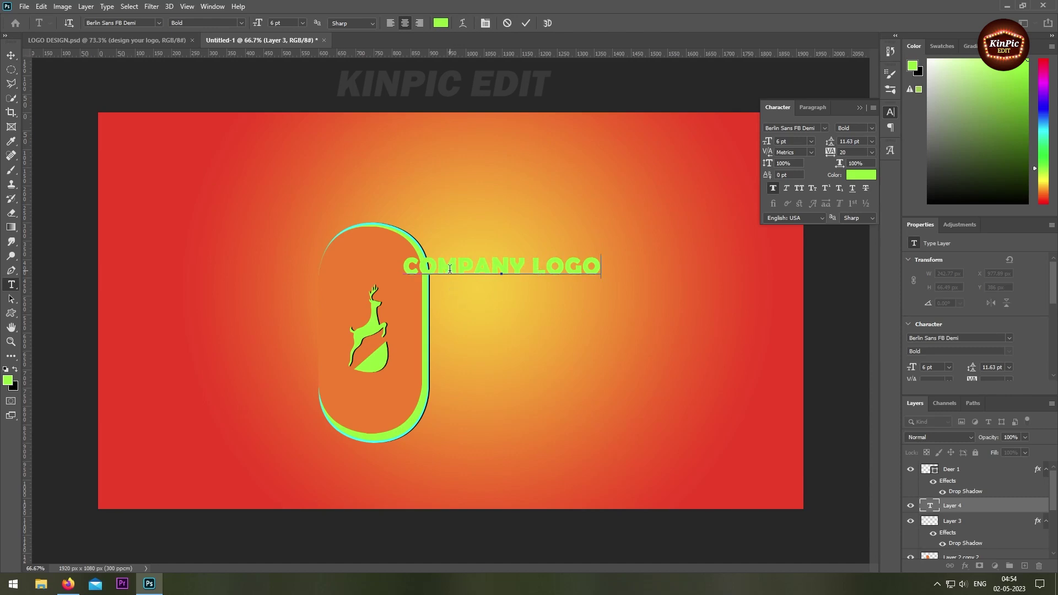
key("ctrl+Return")
Step: Move the text beside the pill and change 'LOGO' to 'NAME'
key("v")
left_click_drag(485, 266, 558, 302)
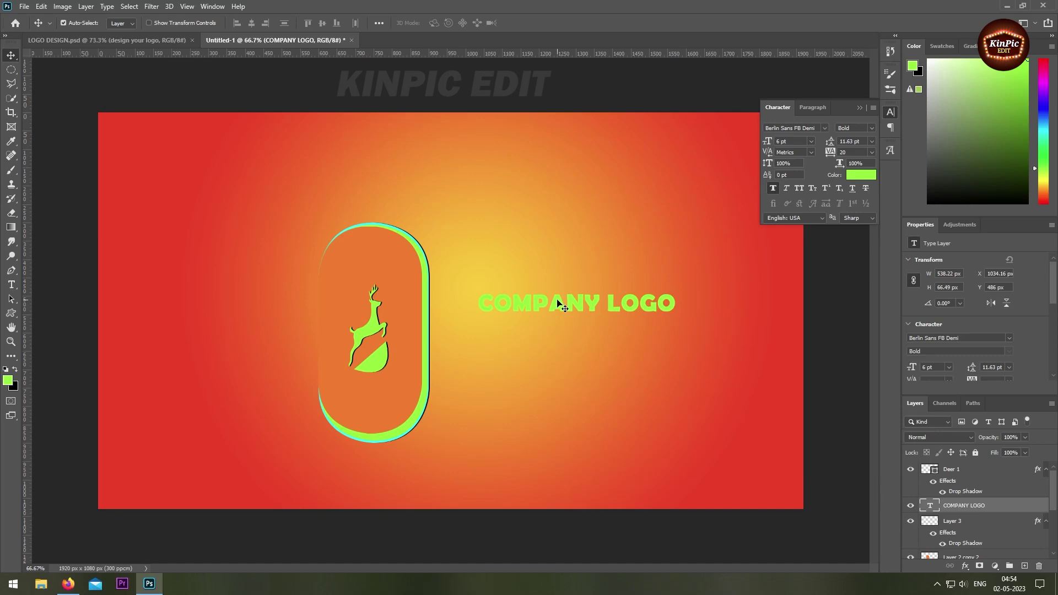
double_click(931, 511)
left_click_drag(675, 306, 609, 303)
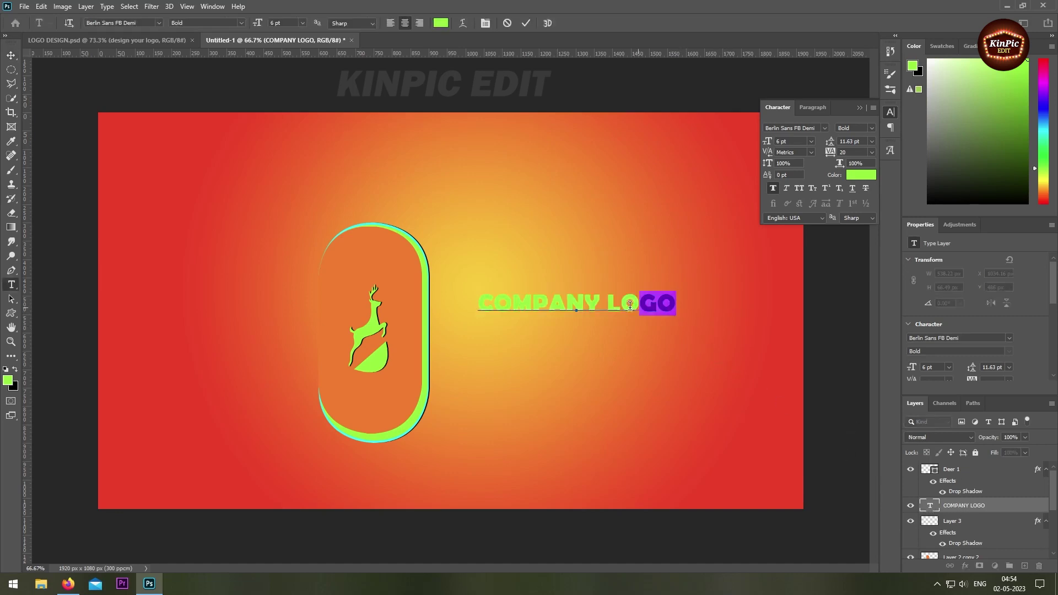
type("NAME")
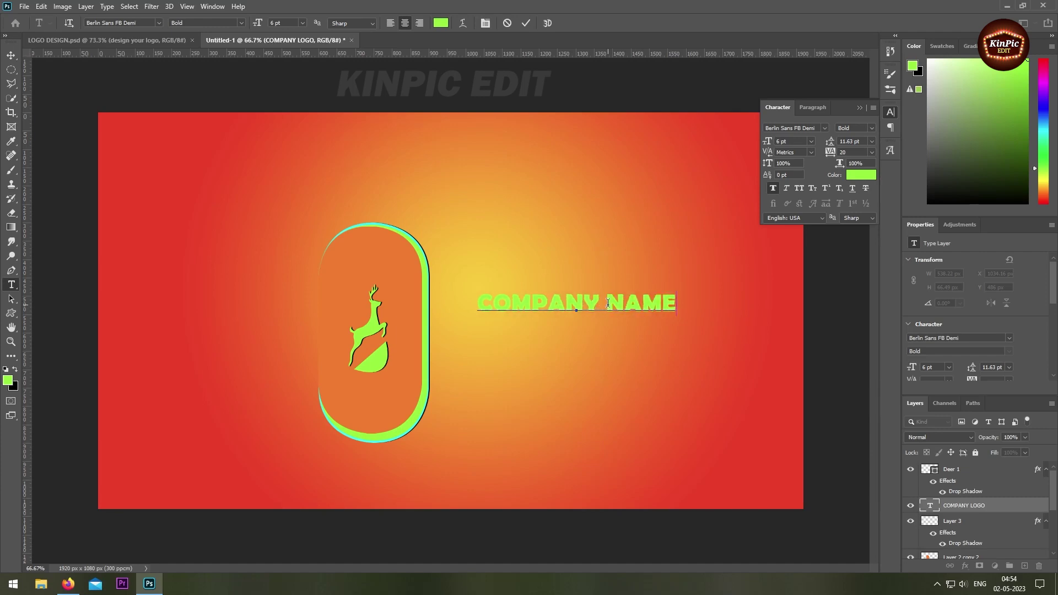
left_click(994, 507)
double_click(994, 507)
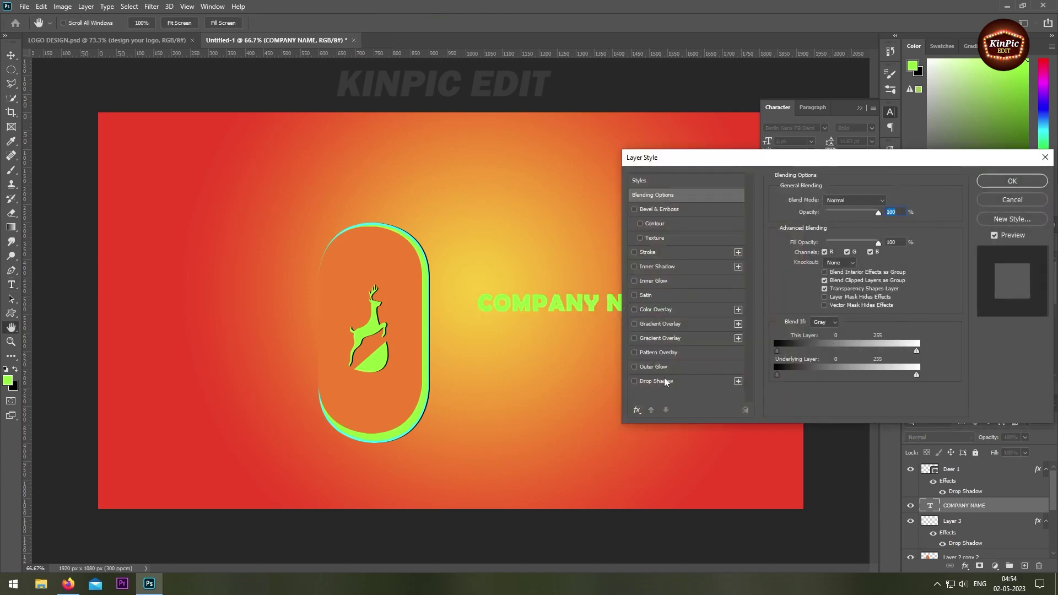
Step: Enable a drop shadow on the COMPANY NAME text layer
left_click(693, 381)
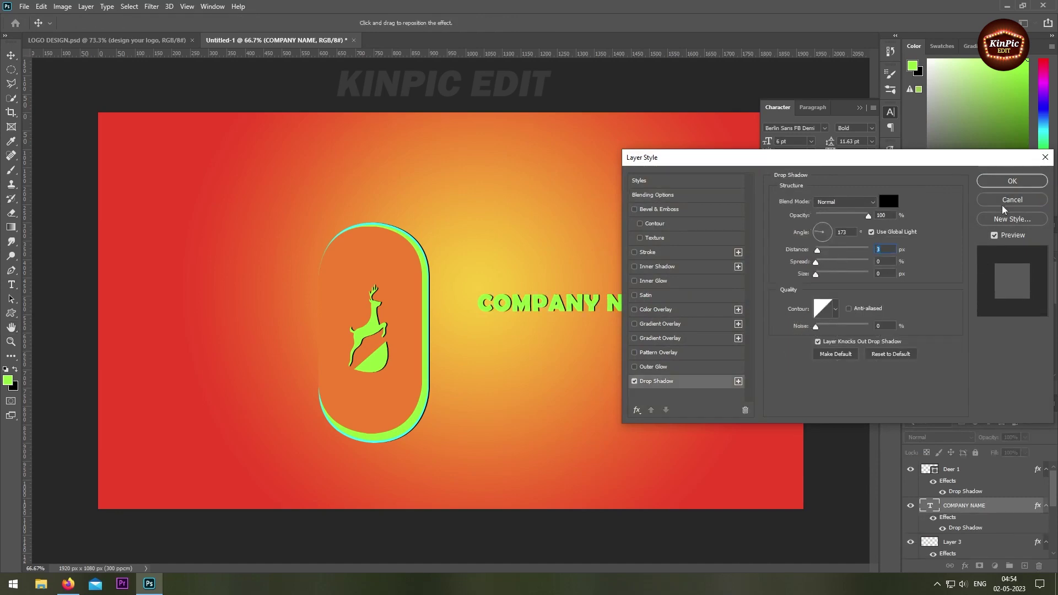
left_click(1013, 181)
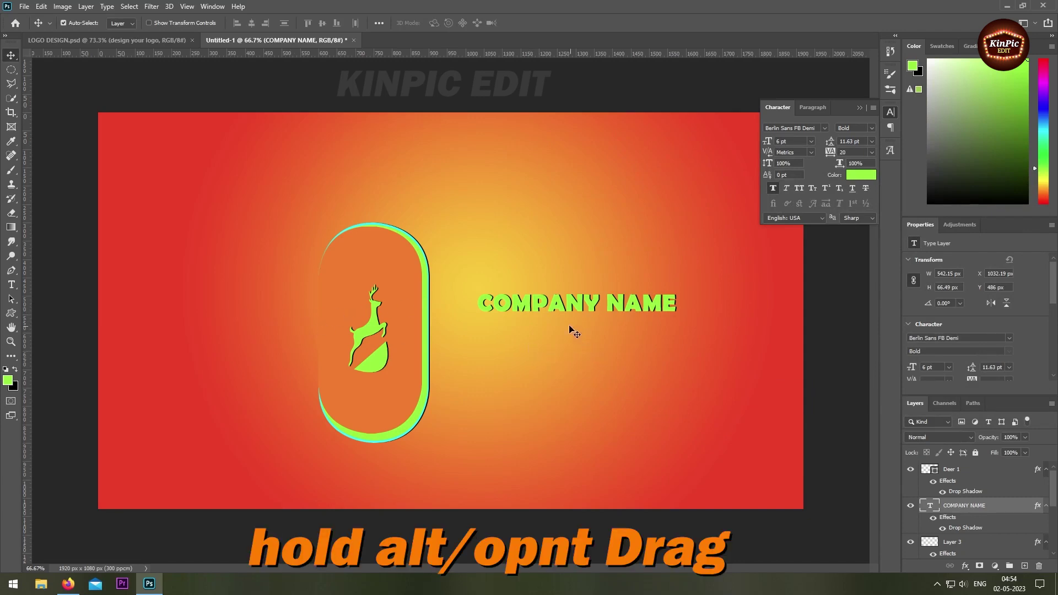
Step: Duplicate COMPANY NAME below itself and retype the copy as 'Your Slogan Here'
left_click_drag(560, 305, 564, 343)
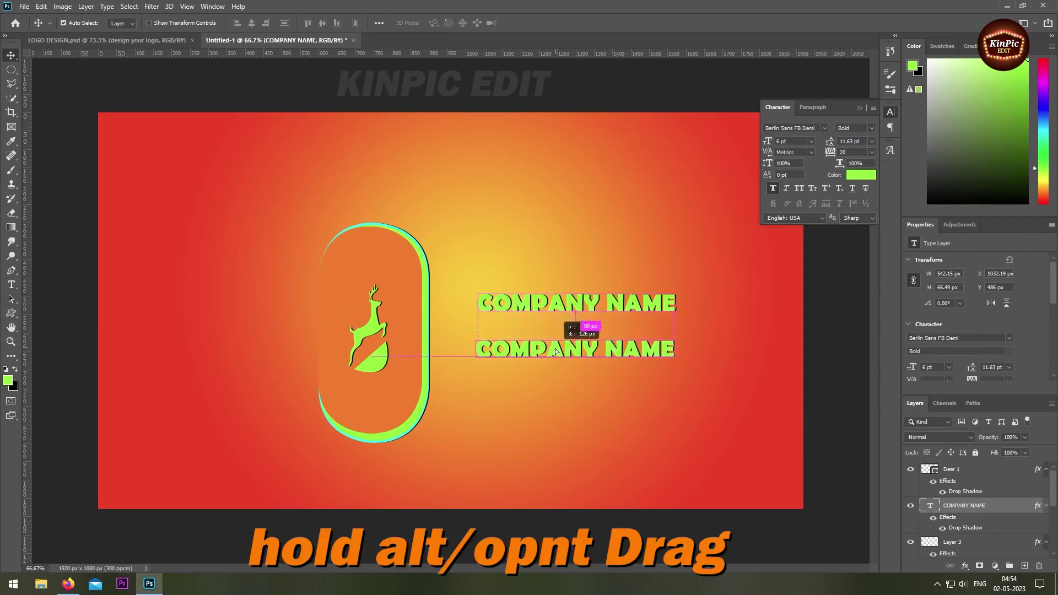
left_click_drag(563, 343, 563, 343)
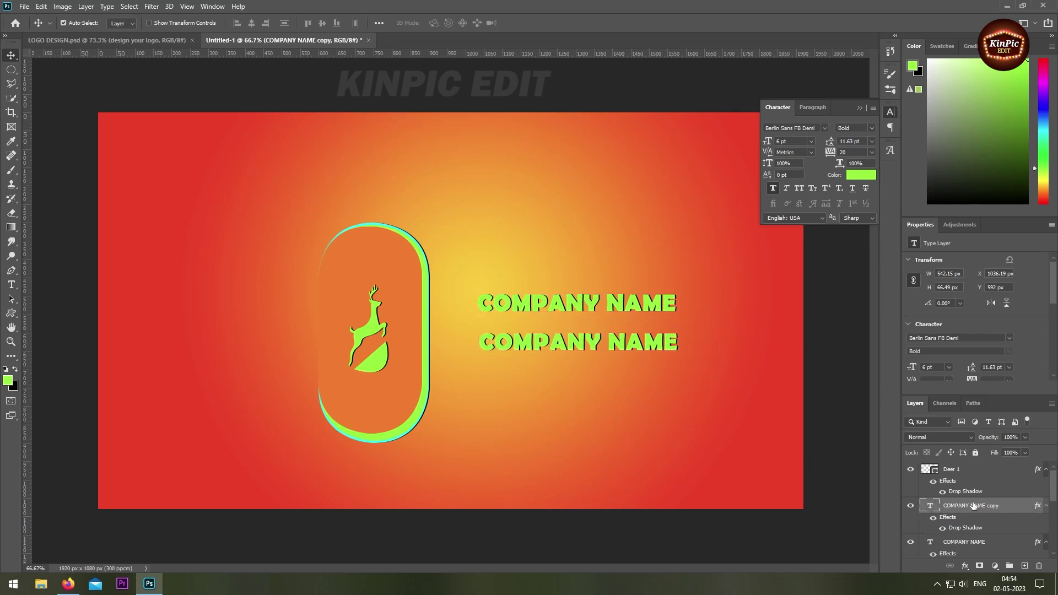
double_click(930, 506)
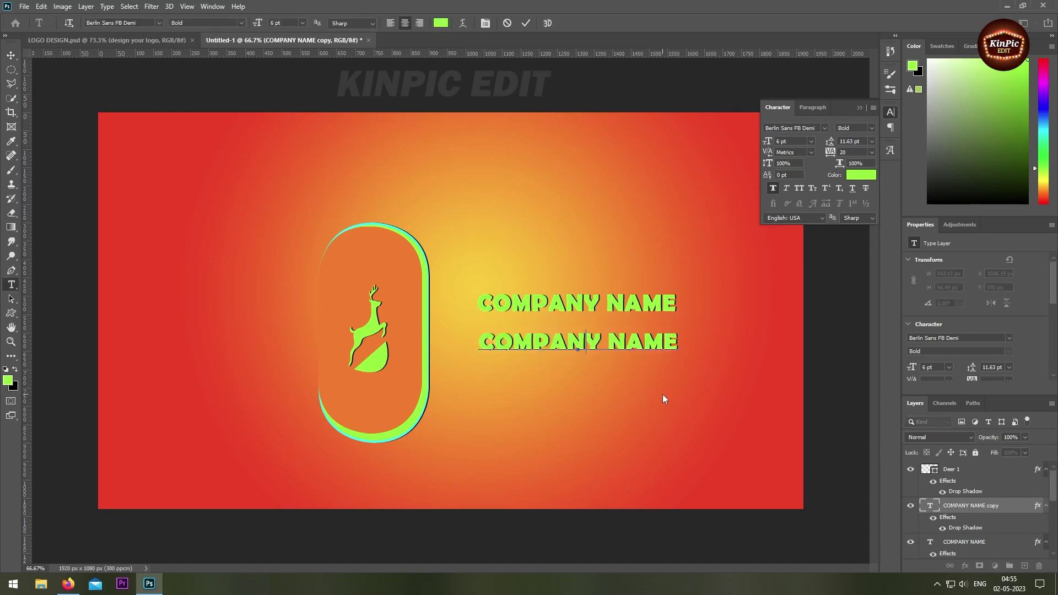
type("Your")
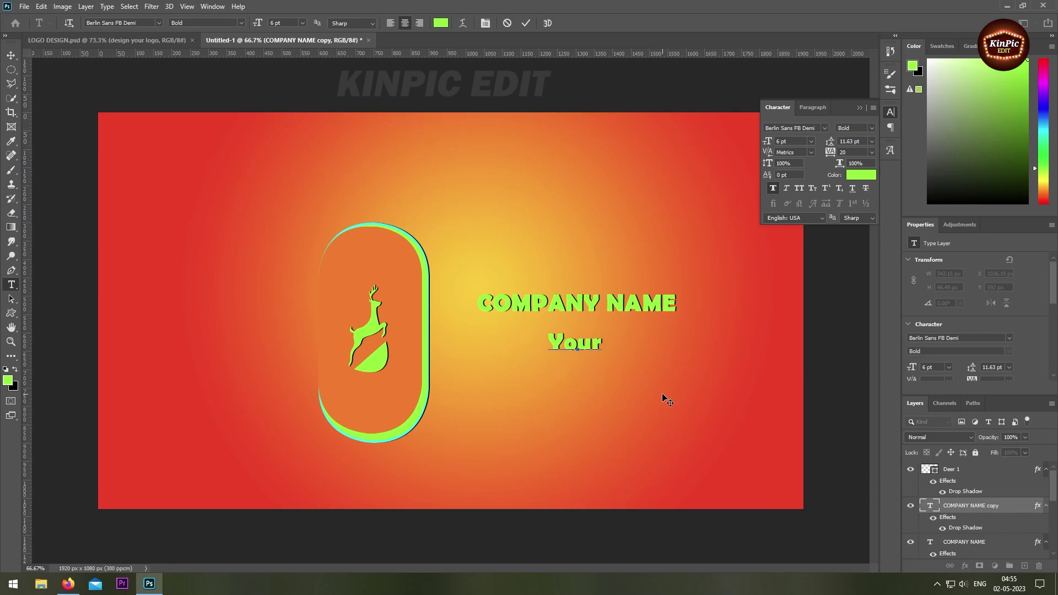
type(" Slogan Here")
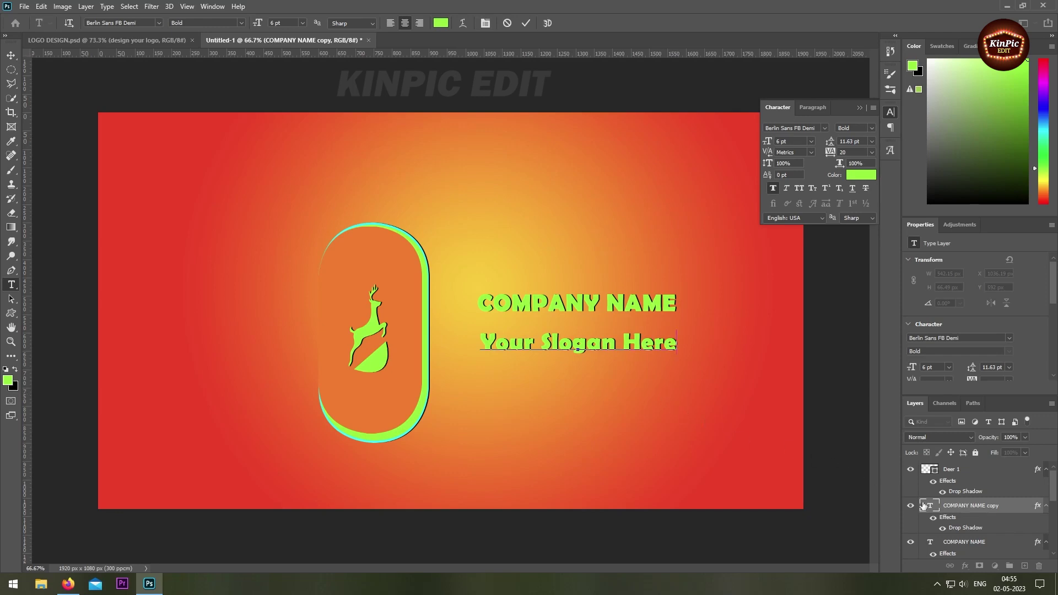
key("ctrl+Return")
Step: Shrink the slogan to 4 pt and move it up just beneath COMPANY NAME
key("v")
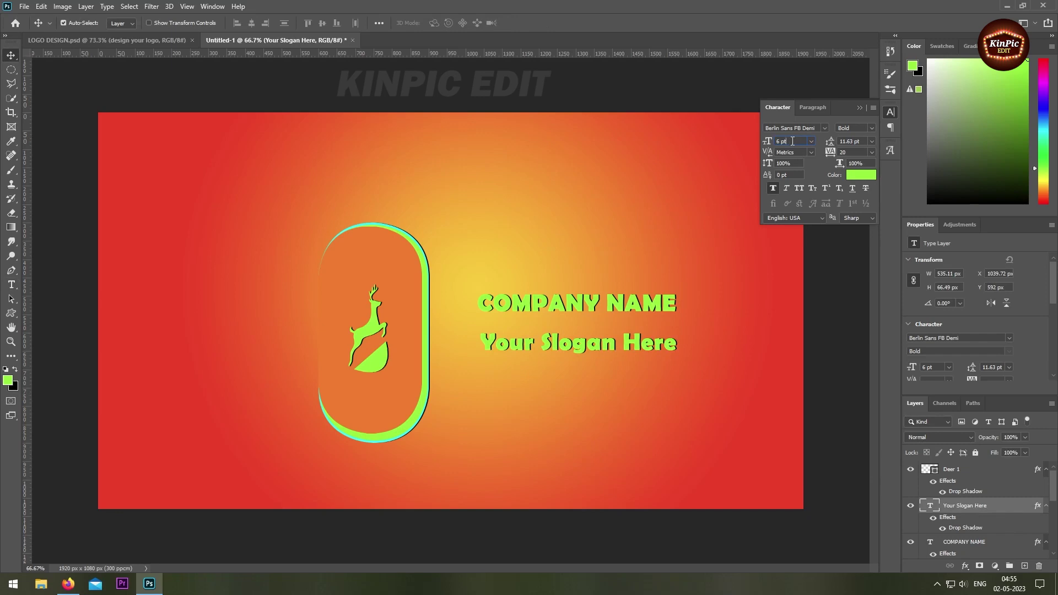
key("Down")
key("Down")
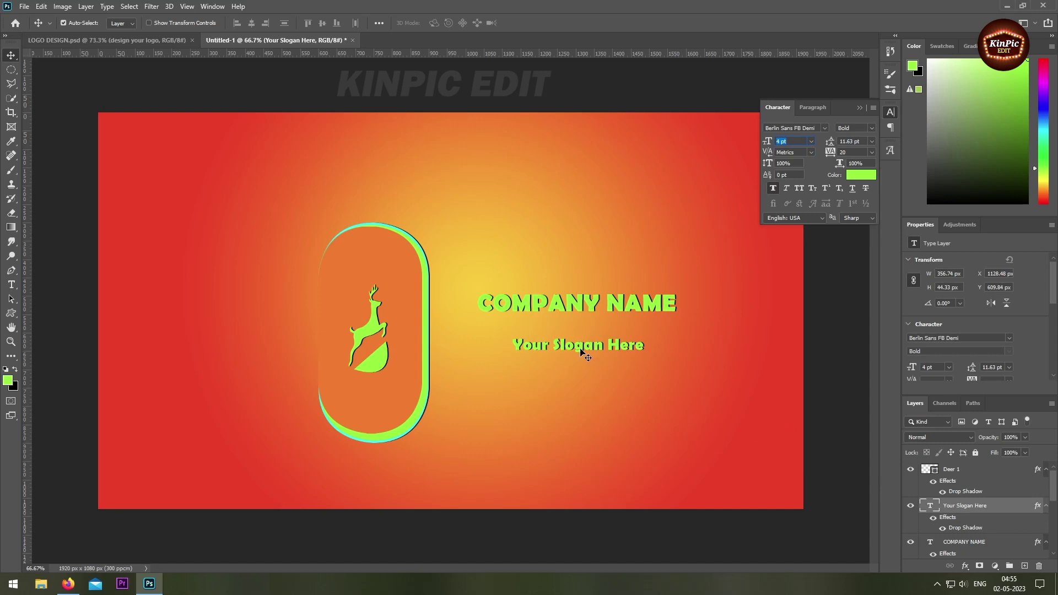
left_click_drag(580, 348, 580, 336)
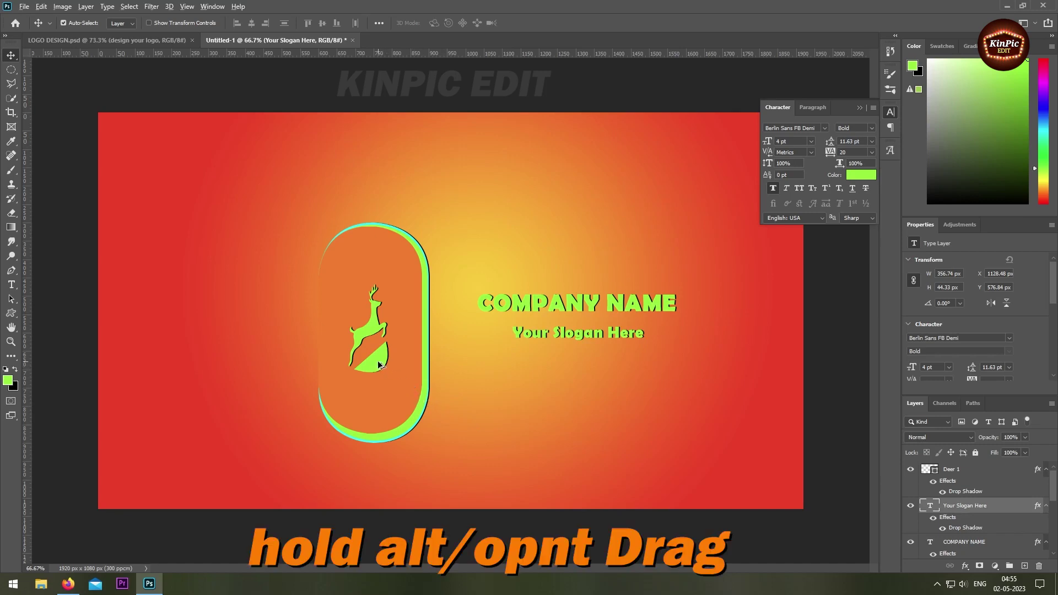
left_click_drag(379, 365, 594, 283)
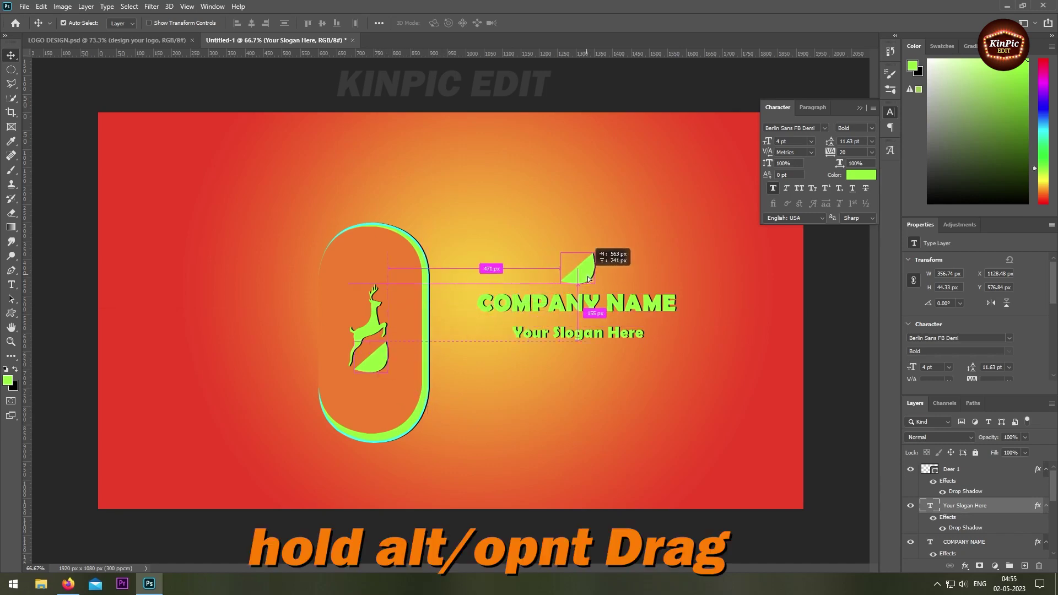
Step: Duplicate the green wedge above COMPANY NAME and rotate it into a small dome
left_click_drag(594, 282, 592, 285)
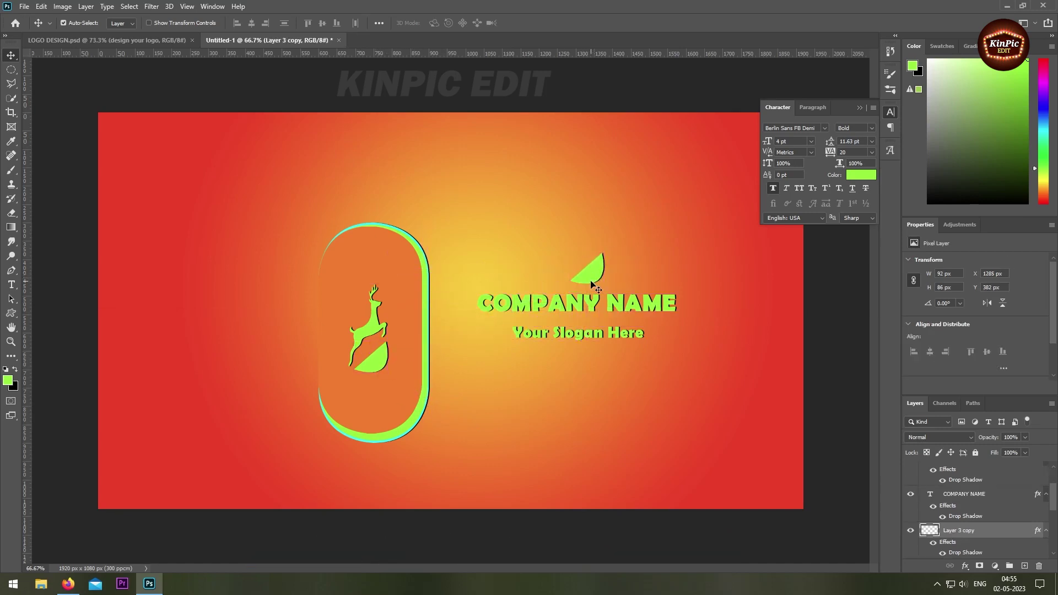
key("ctrl+t")
mouse_move(606, 249)
left_mouse_down()
mouse_move(550, 249)
mouse_move(599, 286)
left_mouse_up()
key("Return")
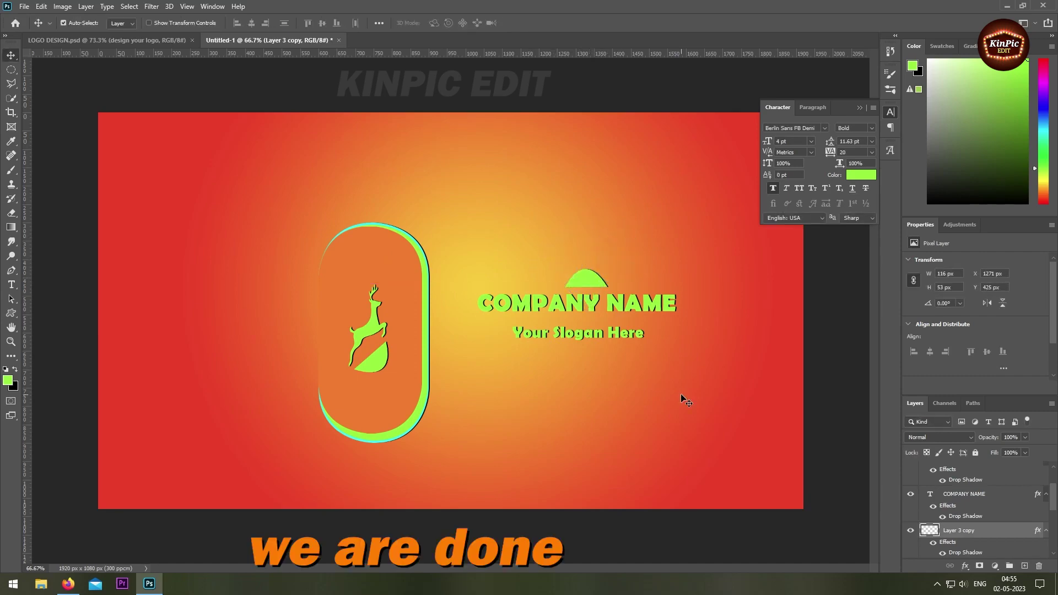